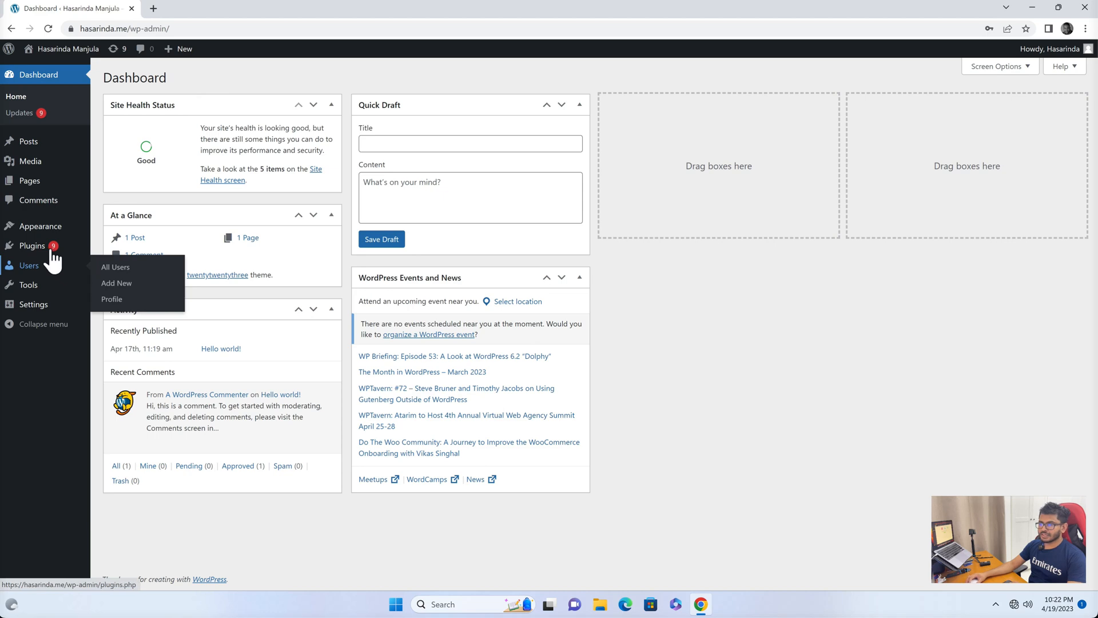
# Search the plugin directory for yoast and install the Yoast SEO plugin.
pyautogui.moveTo(52, 252)
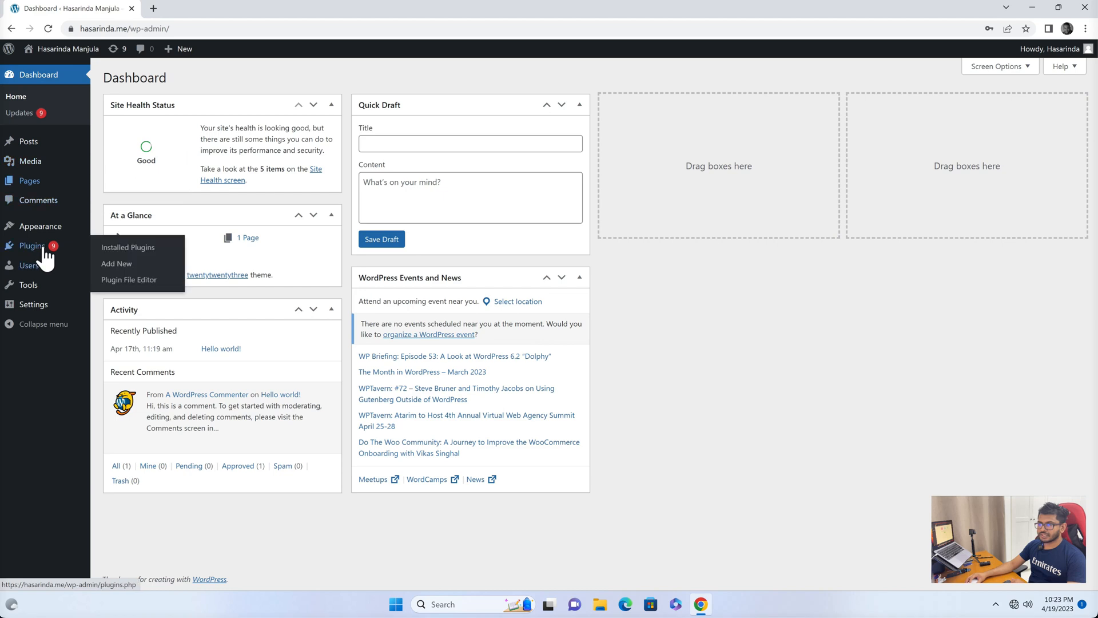
pyautogui.click(129, 265)
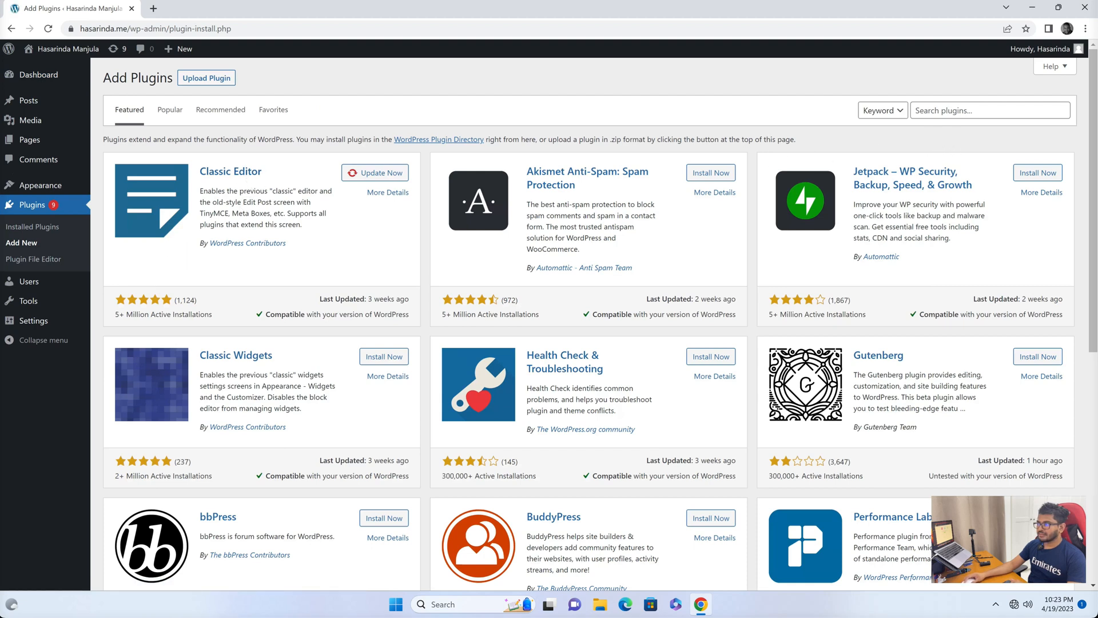
pyautogui.click(944, 110)
pyautogui.write('yoast')
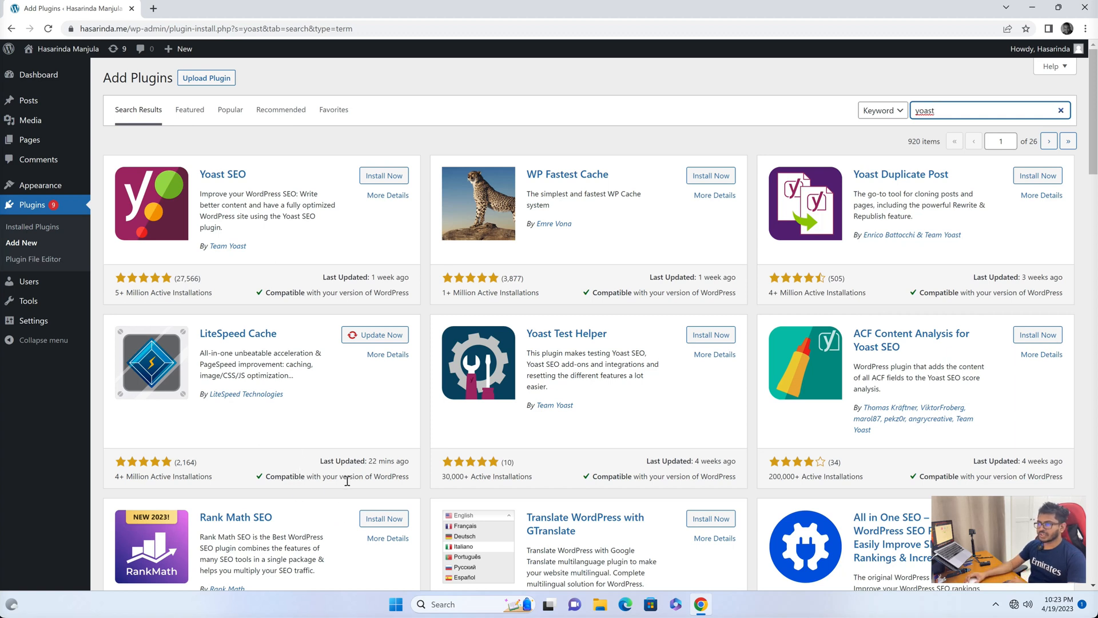
pyautogui.scroll(-1, 355, 478)
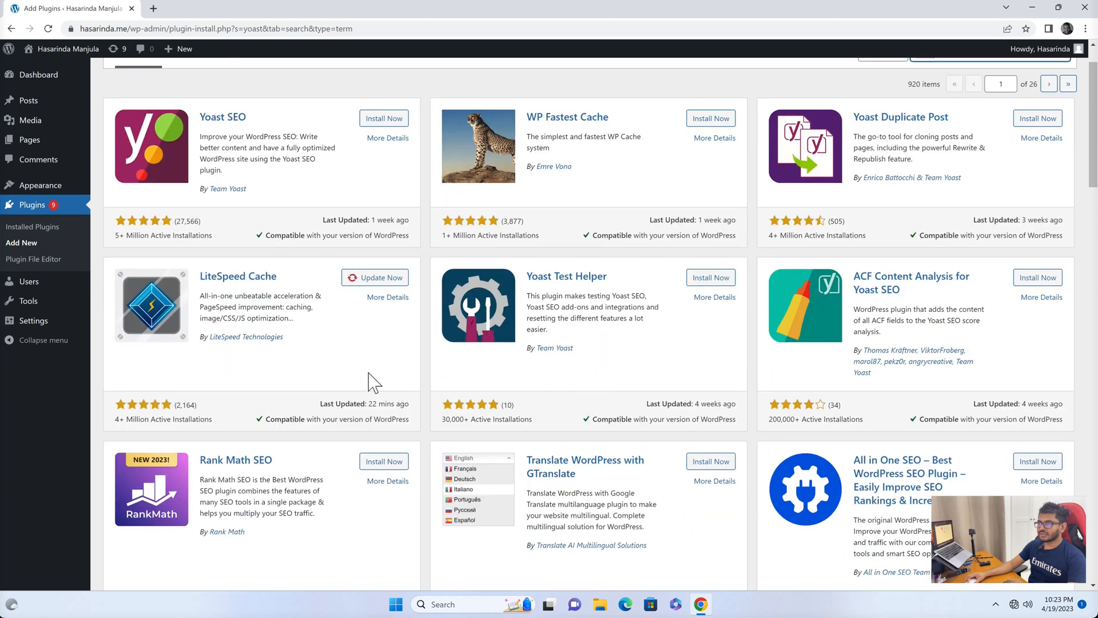
pyautogui.scroll(1, 371, 382)
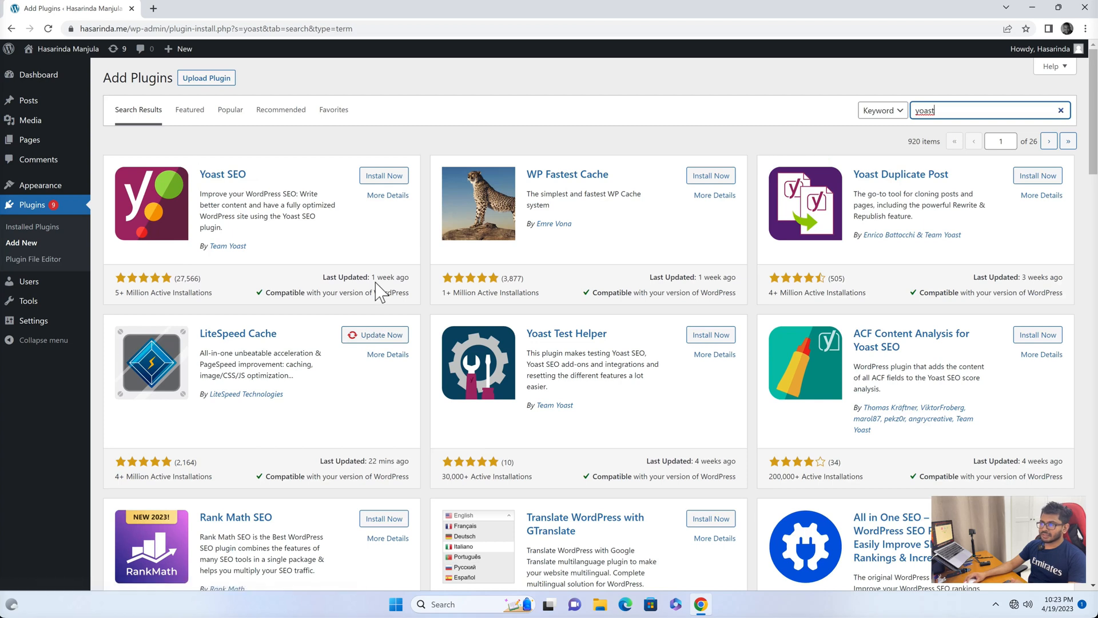
pyautogui.click(384, 178)
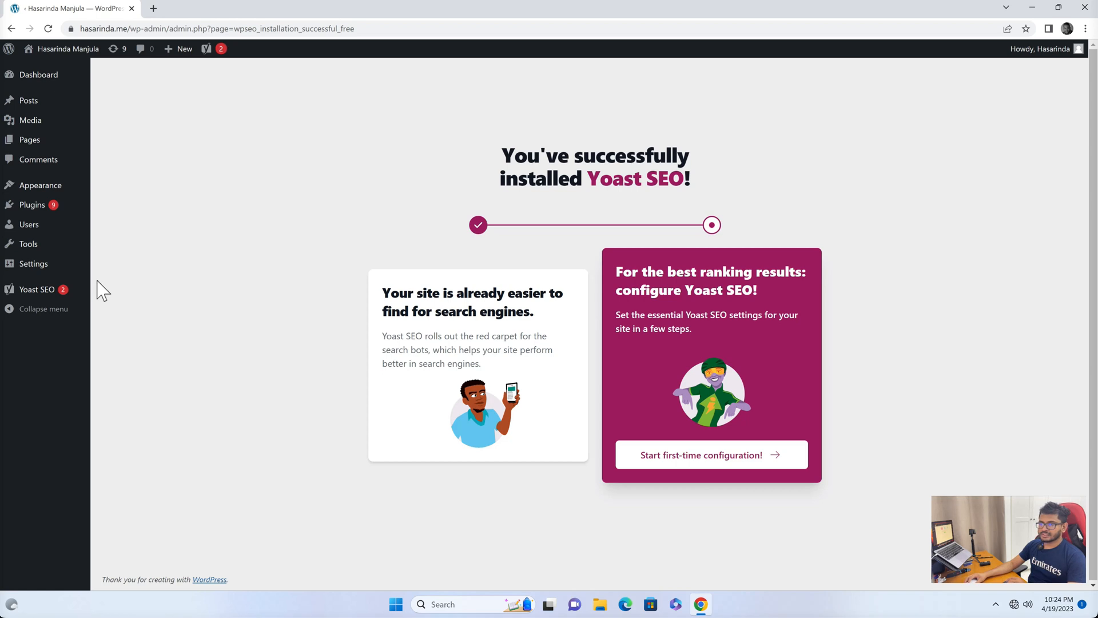
# Open the Yoast SEO settings, skip the welcome tour, and review the enabled site features.
pyautogui.moveTo(40, 303)
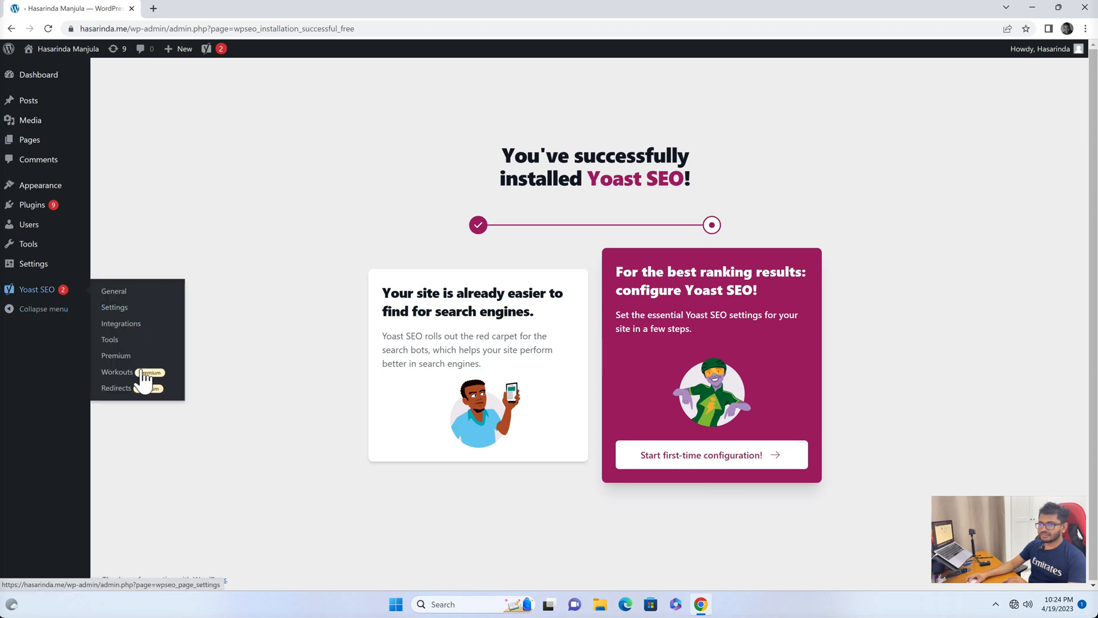
pyautogui.click(122, 309)
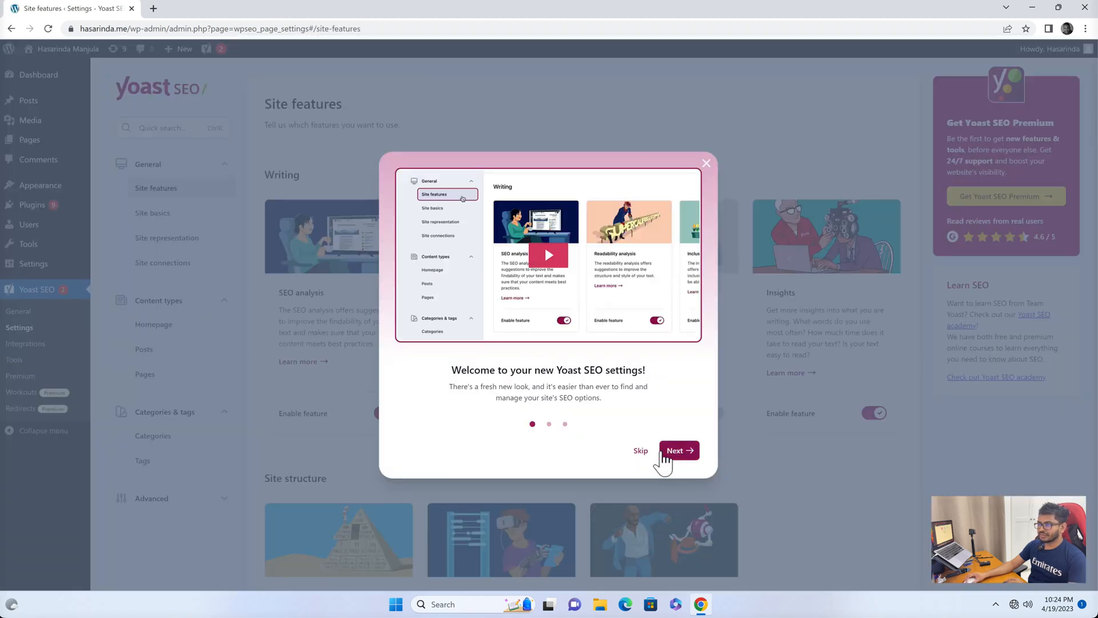
pyautogui.click(640, 452)
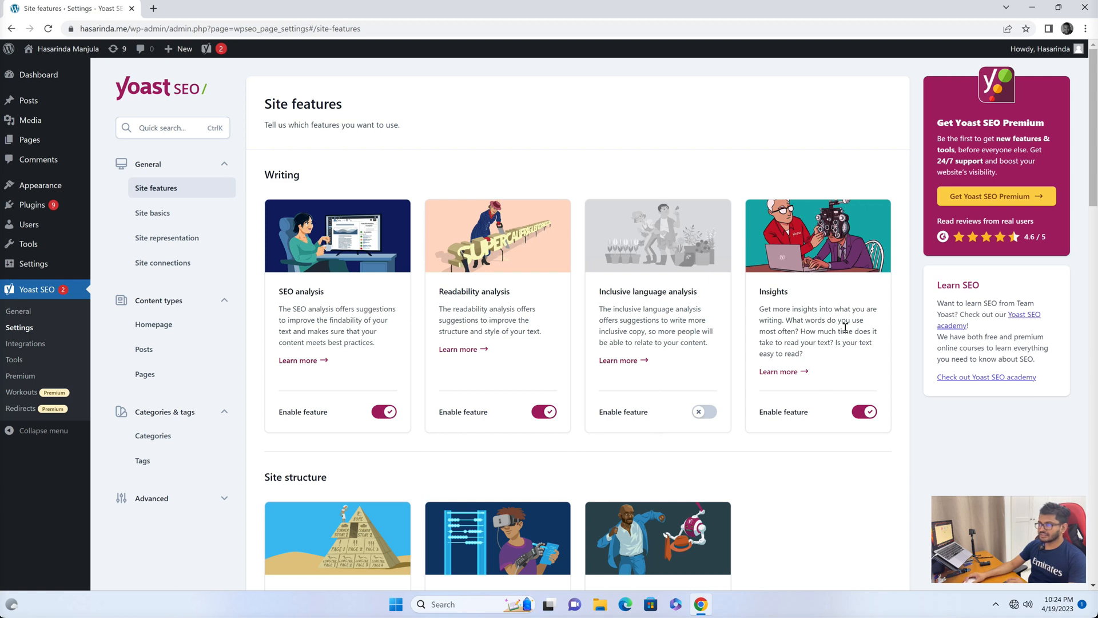
pyautogui.scroll(-1, 614, 433)
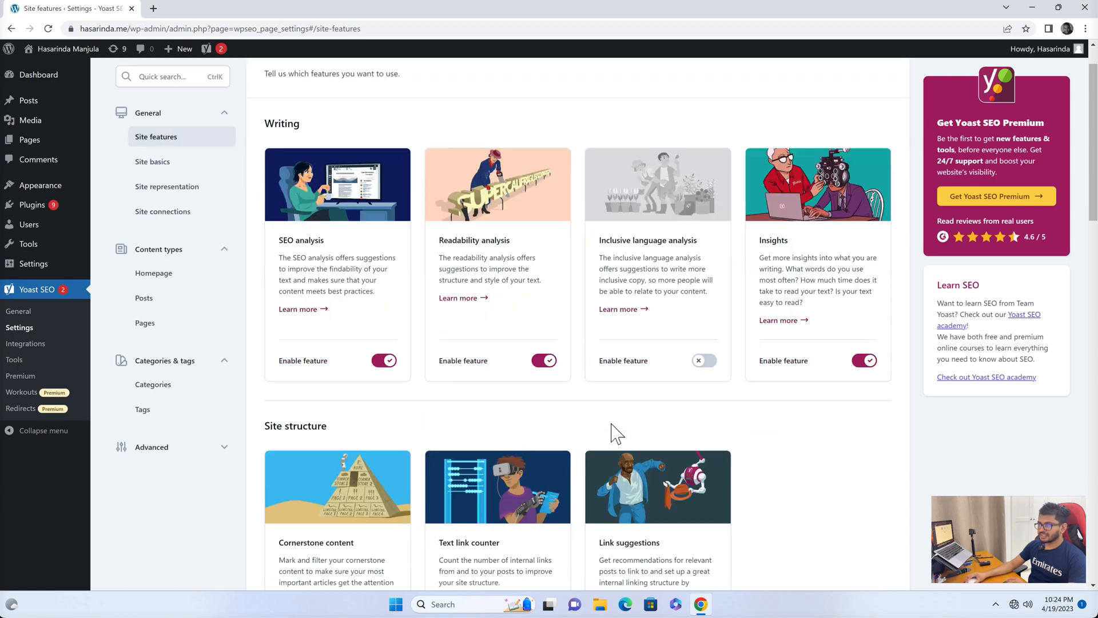
pyautogui.scroll(-2, 611, 433)
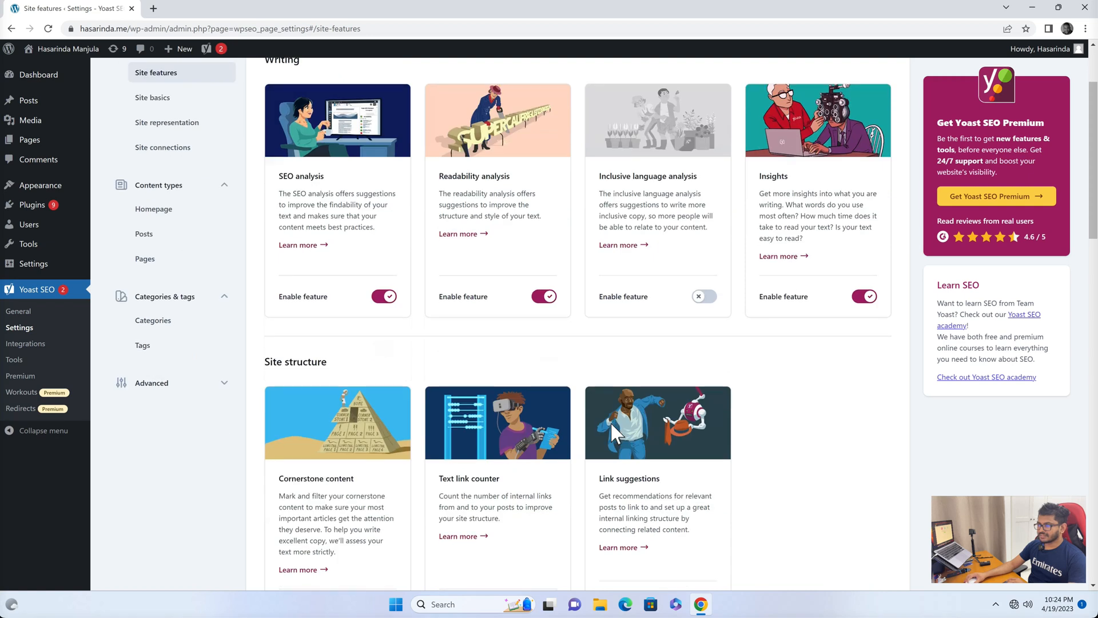
pyautogui.scroll(-1, 610, 433)
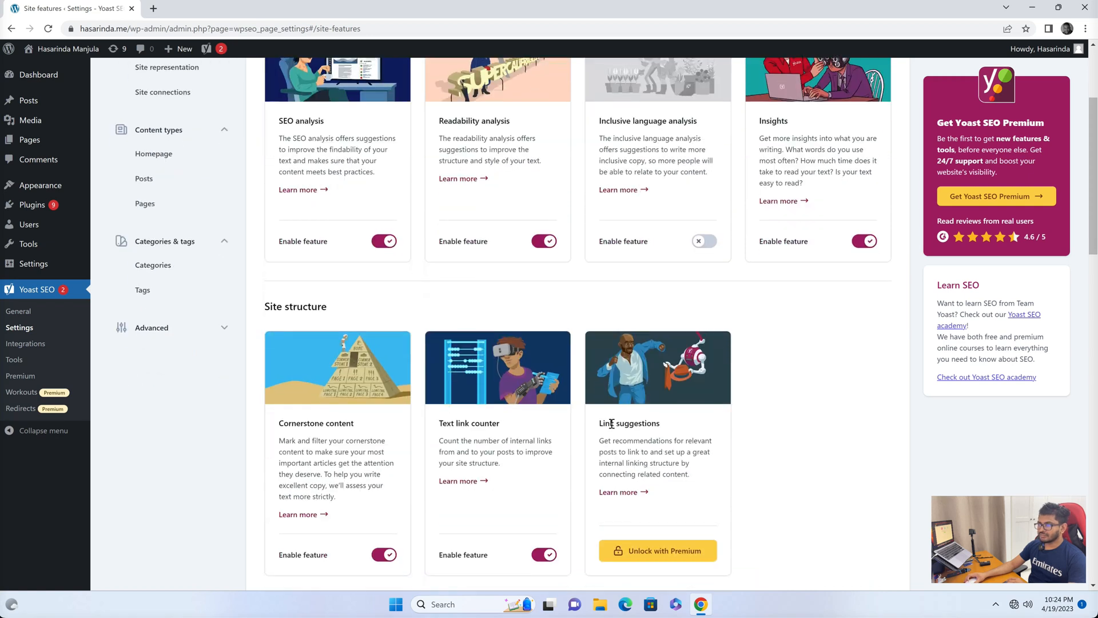
pyautogui.scroll(3, 611, 424)
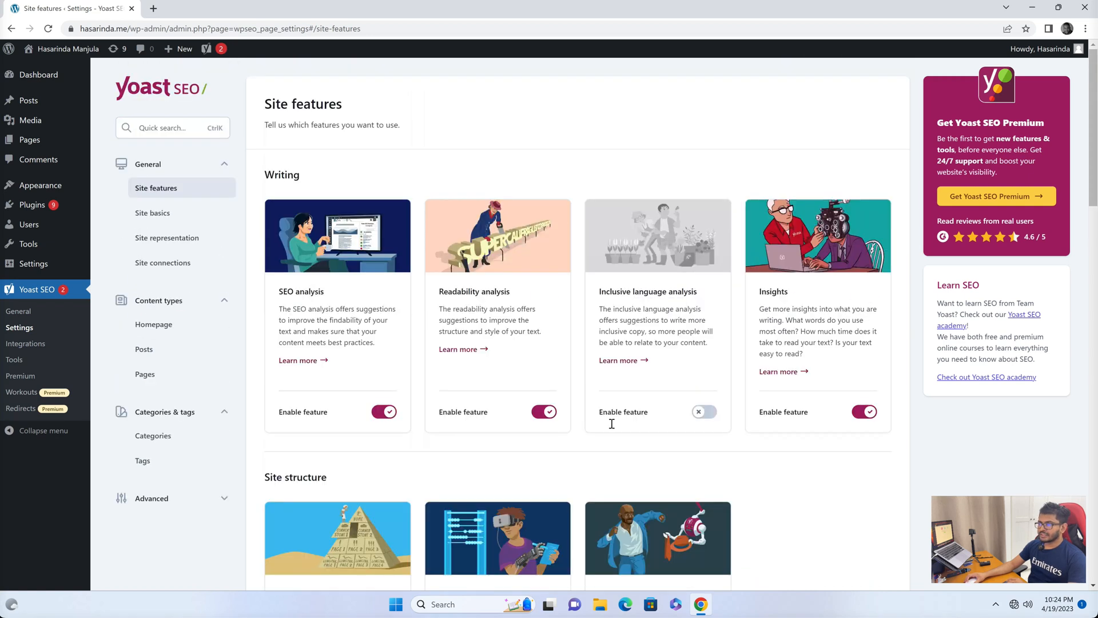
# Copy the site address and open its sitemap.xml in a new browser tab.
pyautogui.click(126, 28)
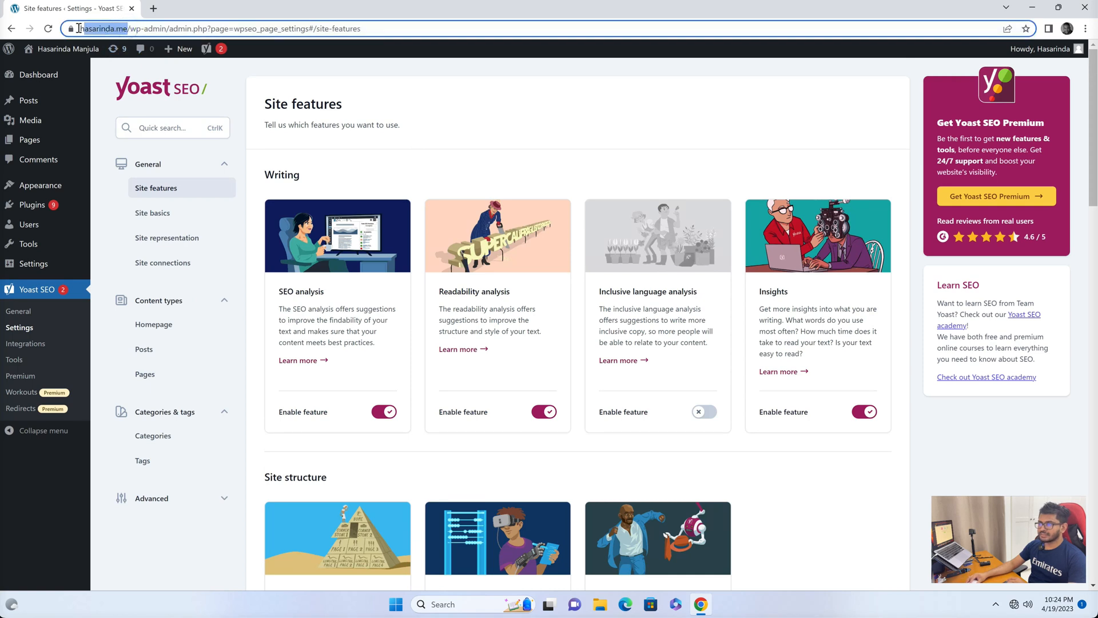
pyautogui.moveTo(80, 28); pyautogui.dragTo(154, 29)
pyautogui.hotkey('ctrl', 'c')
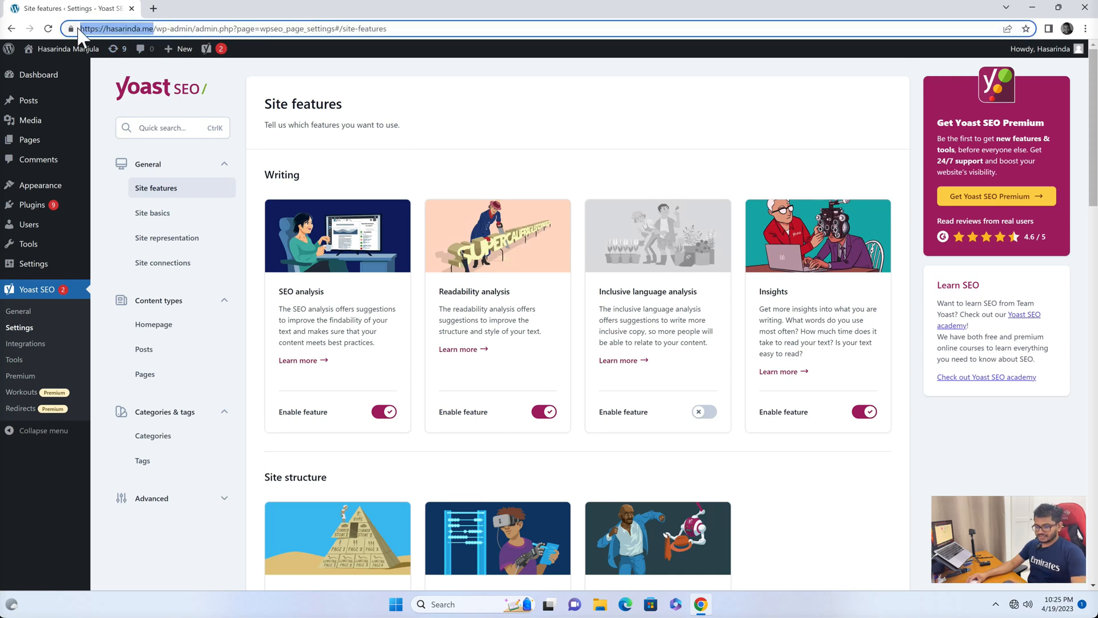
pyautogui.click(150, 7)
pyautogui.hotkey('ctrl', 'v')
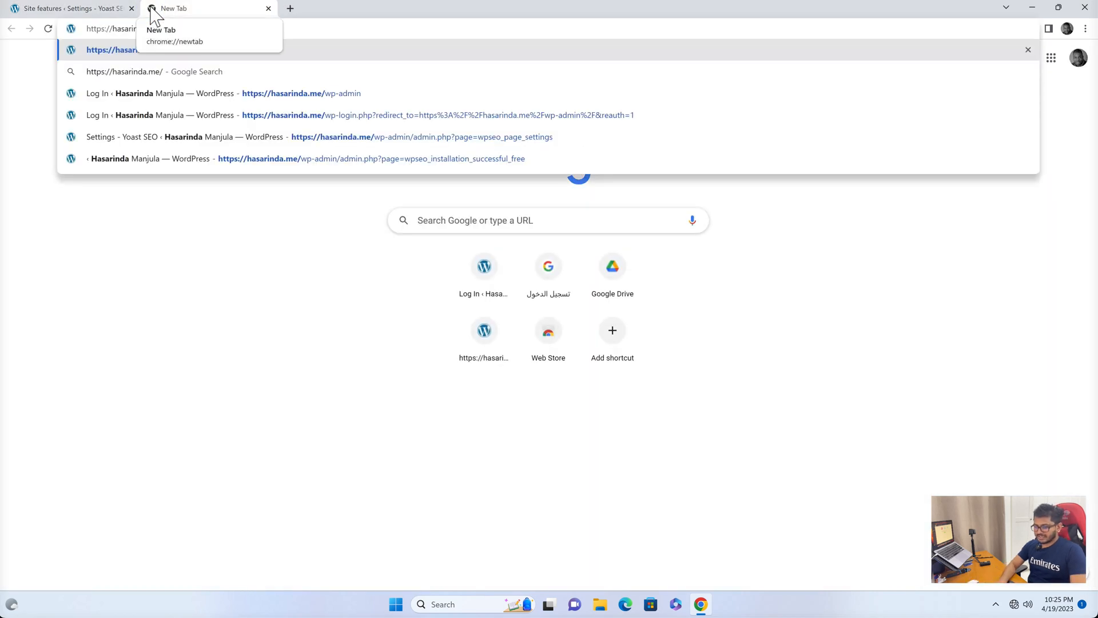
pyautogui.write('sitemap.xml')
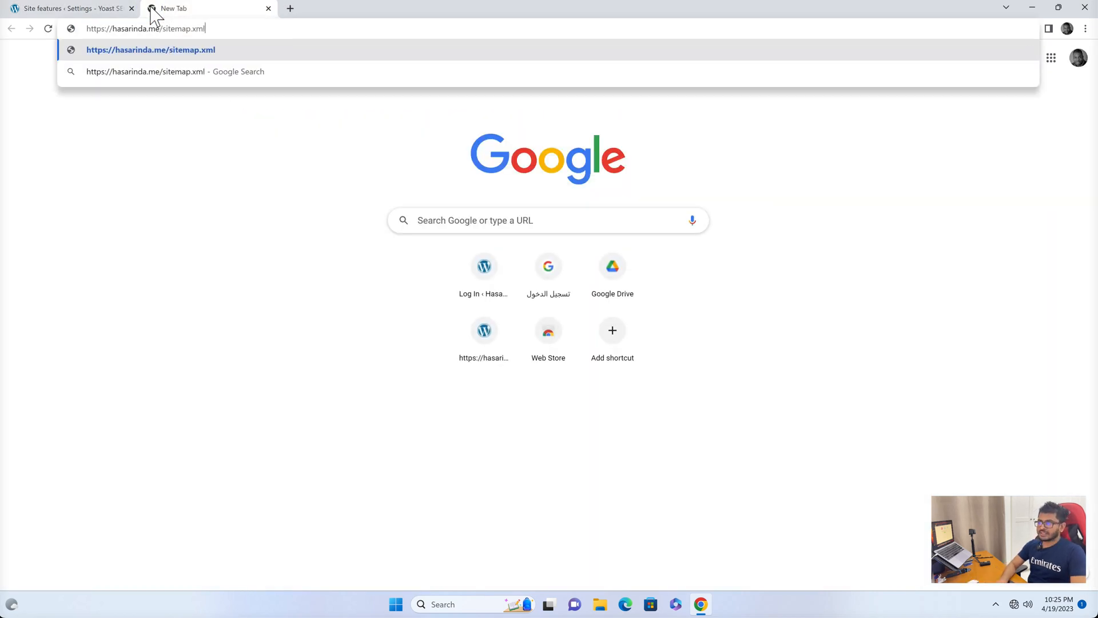
pyautogui.press('Return')
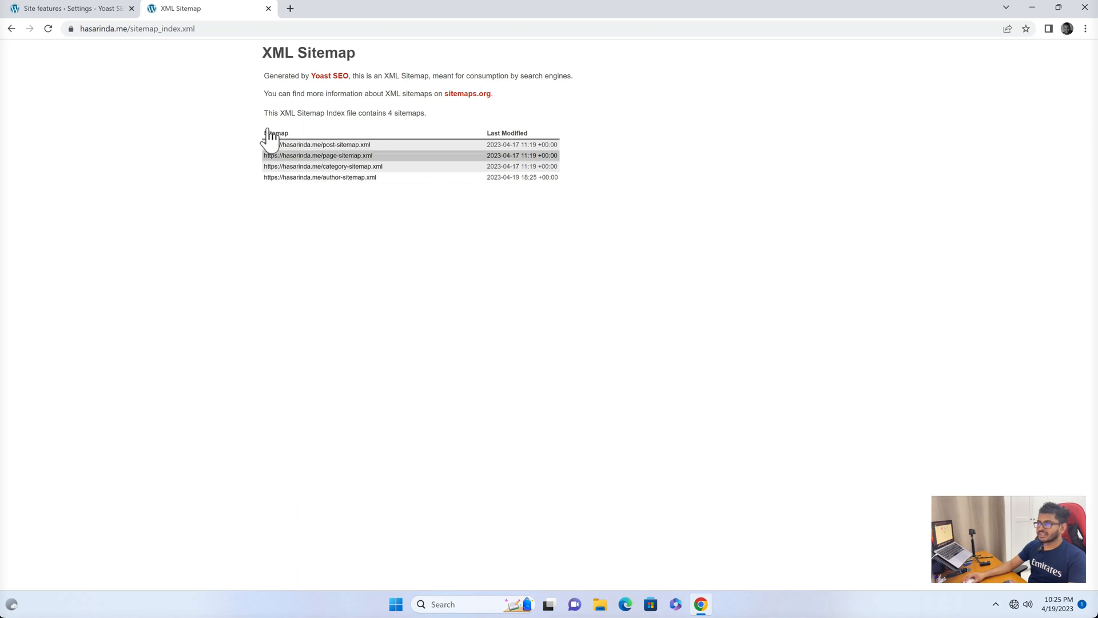
# Open the page sitemap from the sitemap index and go back to the index.
pyautogui.click(346, 155)
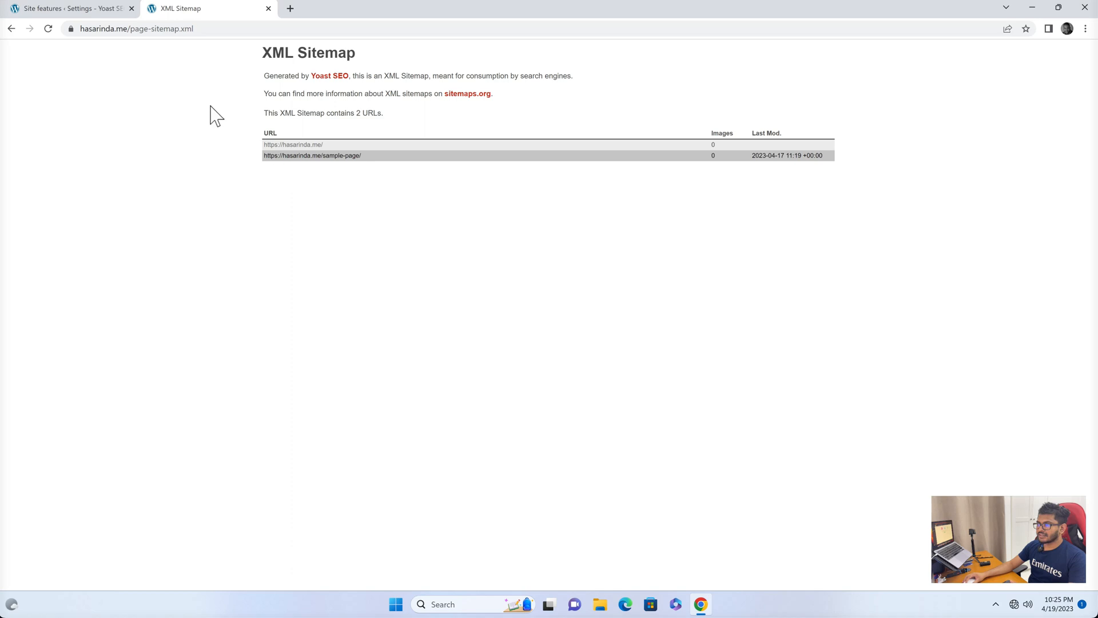
pyautogui.click(12, 30)
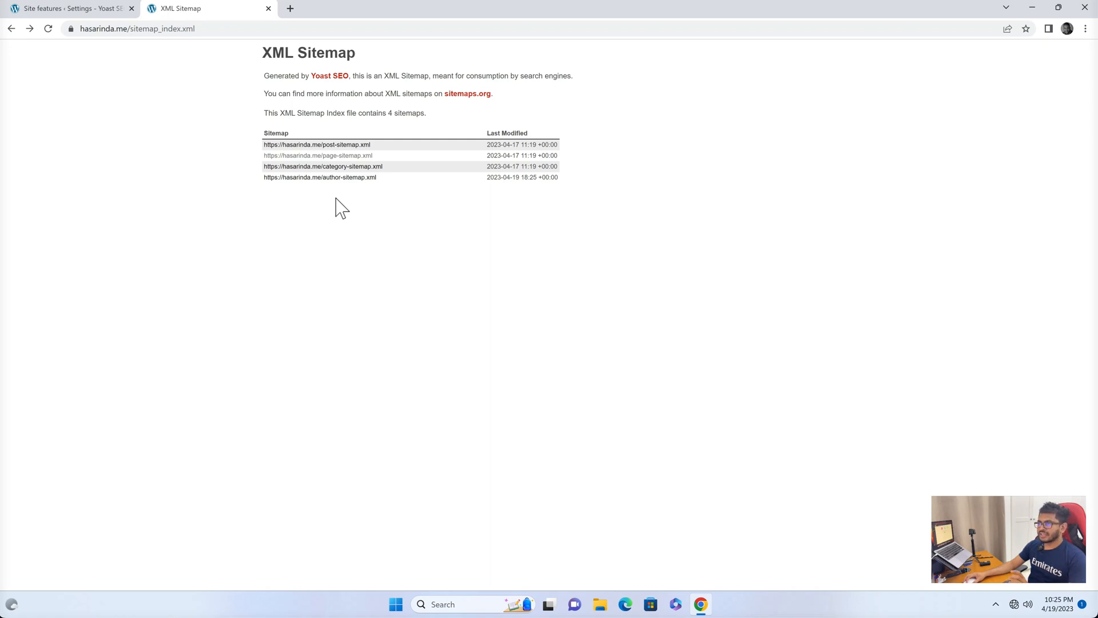
# In a new tab, search Google for google search console, open the official site and start it.
pyautogui.click(209, 30)
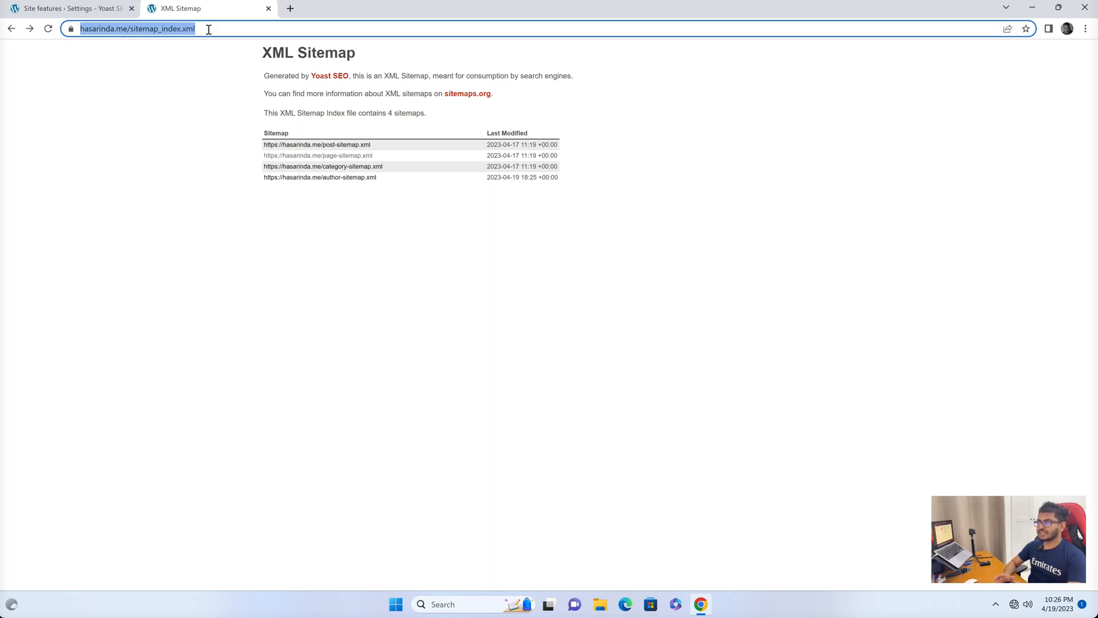
pyautogui.click(290, 8)
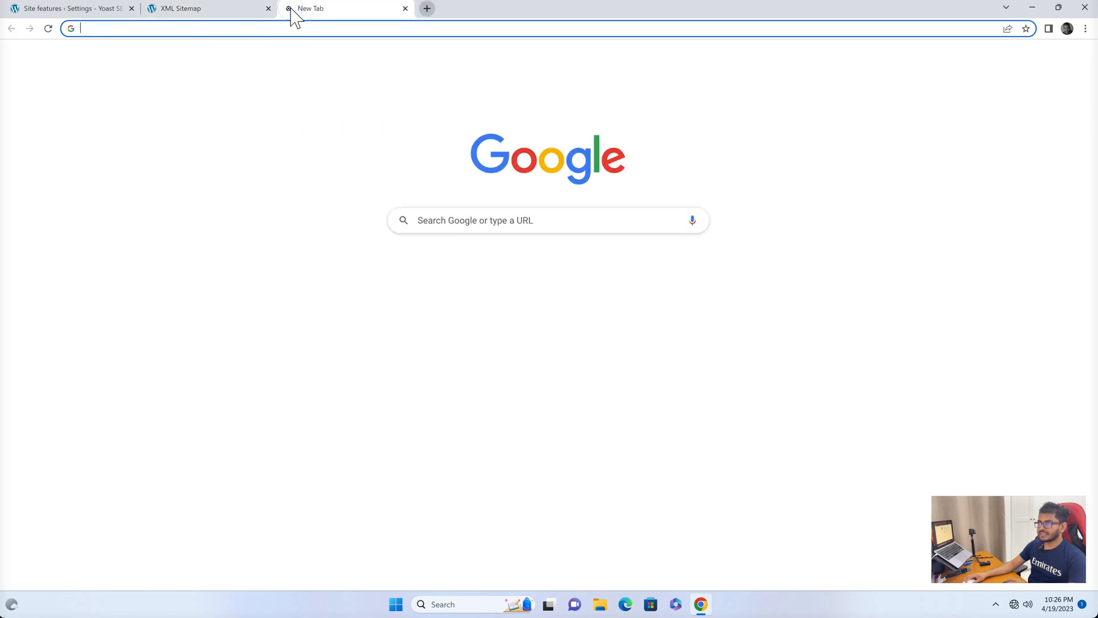
pyautogui.click(455, 220)
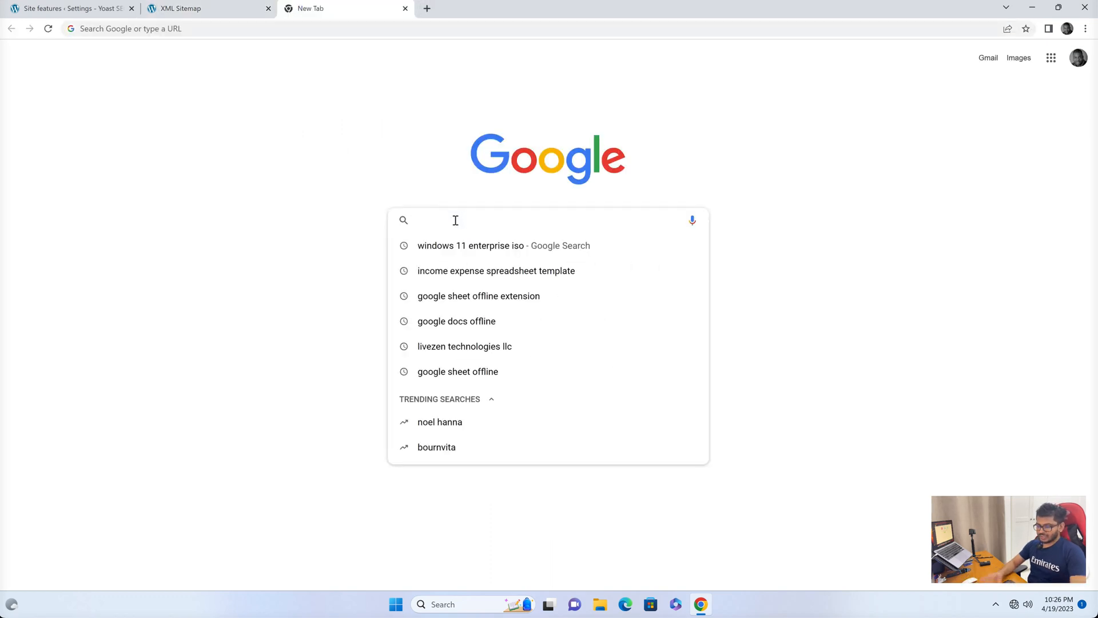
pyautogui.write('o')
pyautogui.press('BackSpace')
pyautogui.write('google search con')
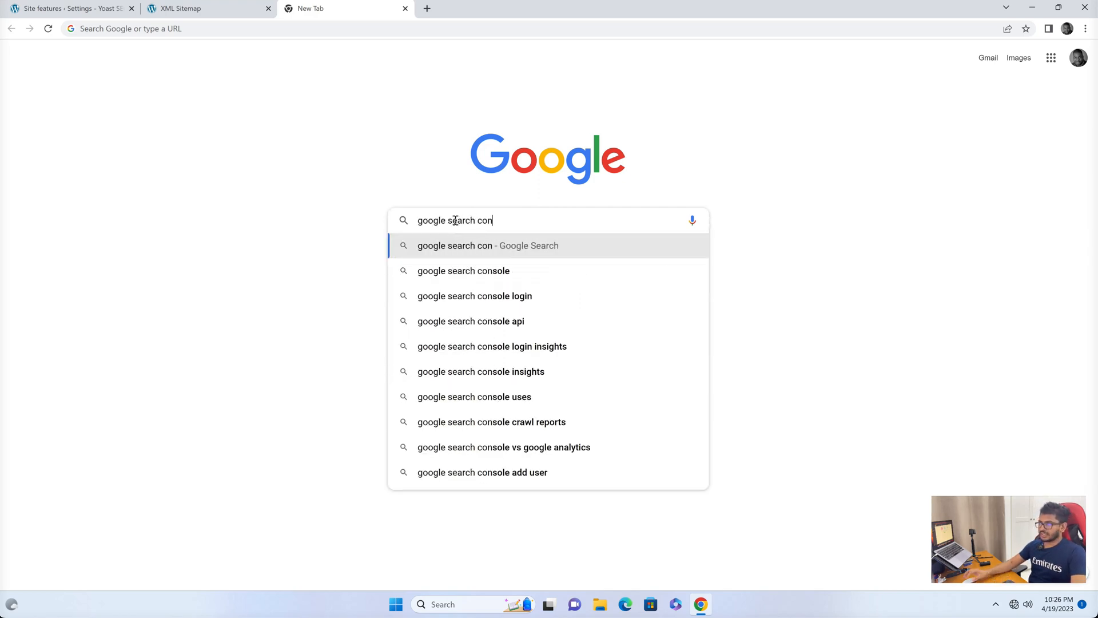
pyautogui.click(450, 273)
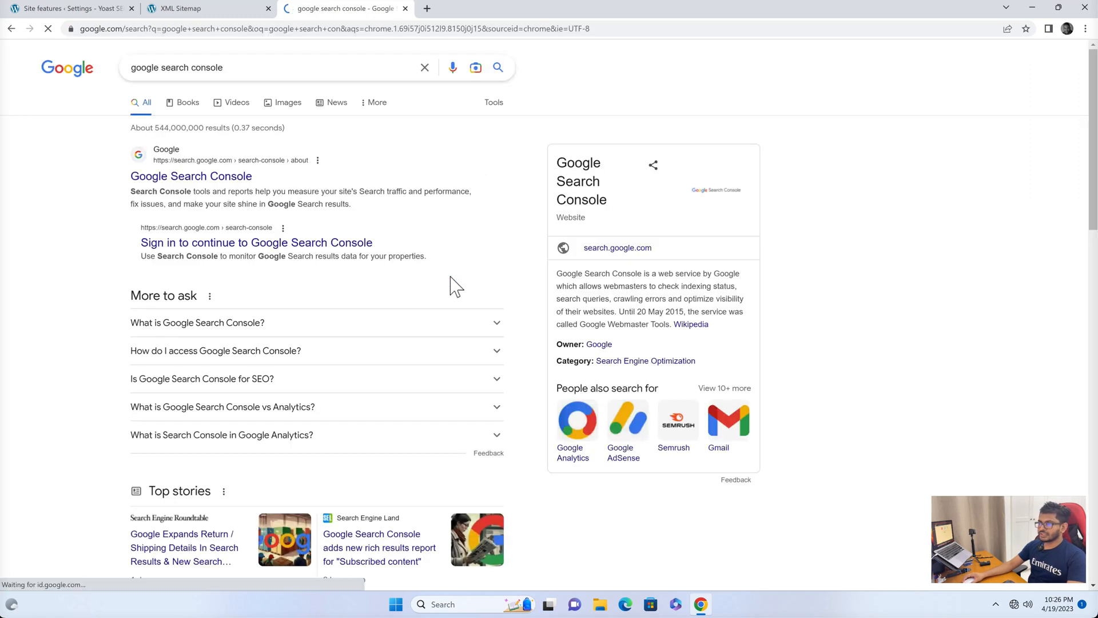
pyautogui.click(210, 174)
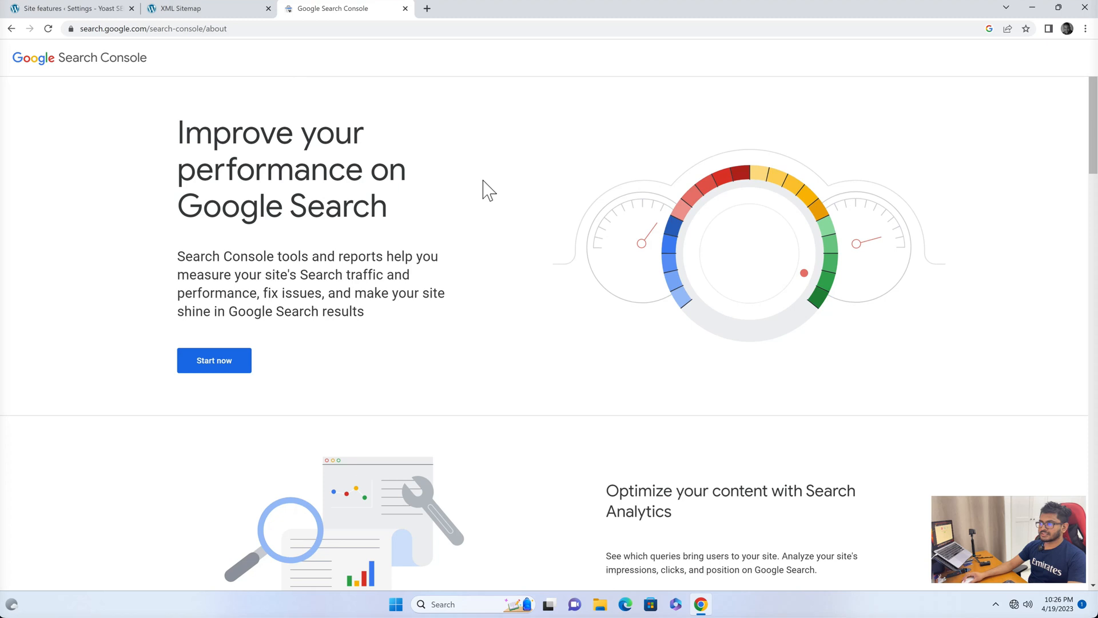
pyautogui.click(219, 356)
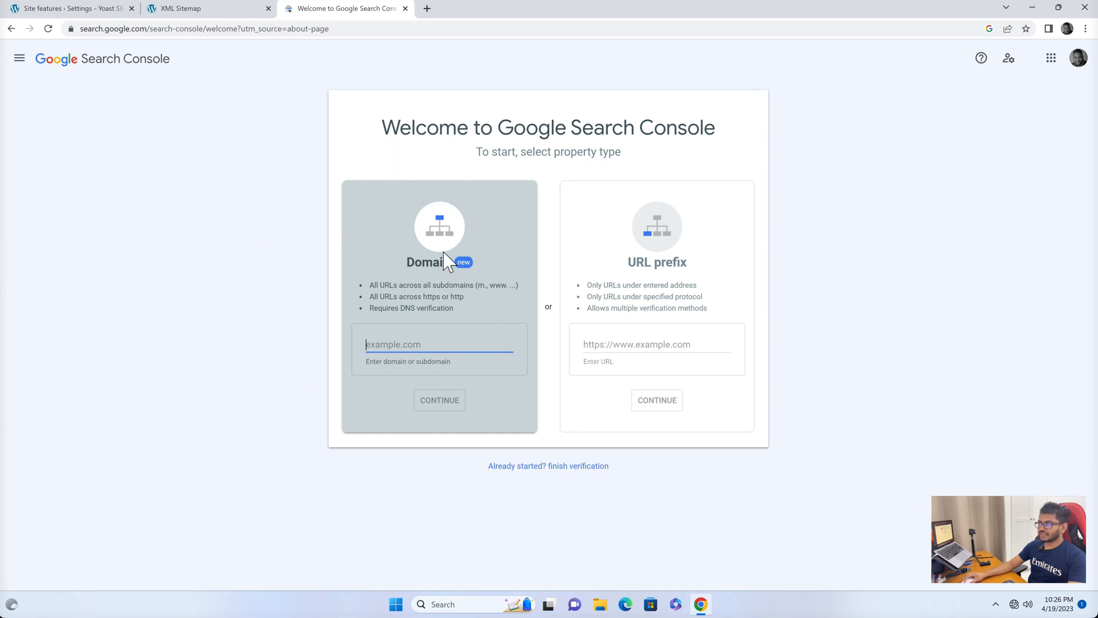
# Copy the site's domain from the sitemap tab into the Domain property field and continue.
pyautogui.click(181, 8)
pyautogui.click(124, 29)
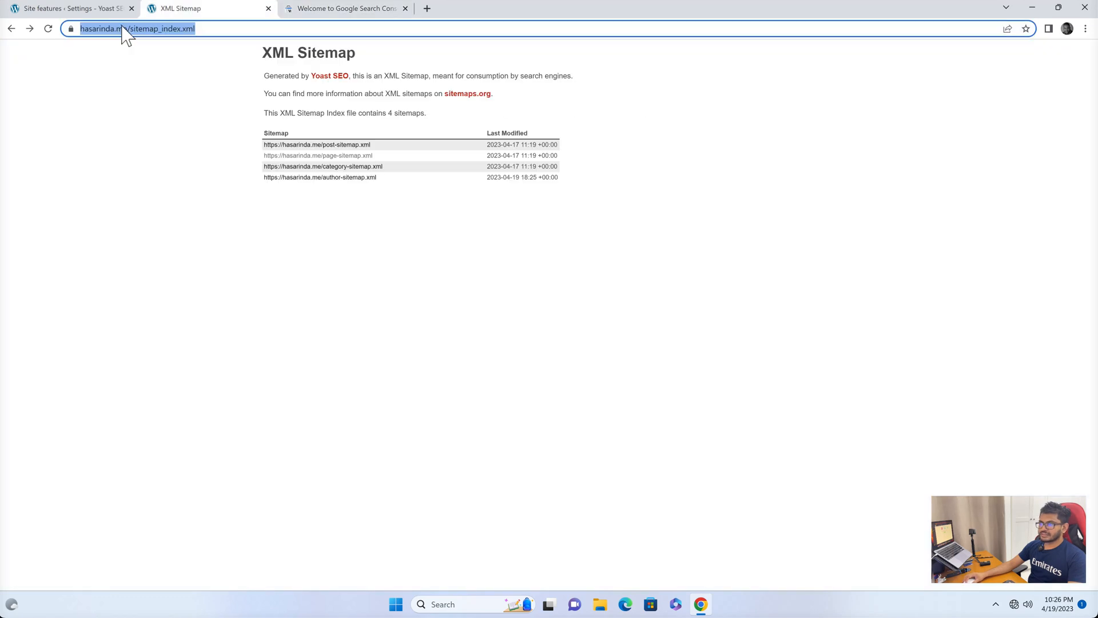
pyautogui.click(121, 27)
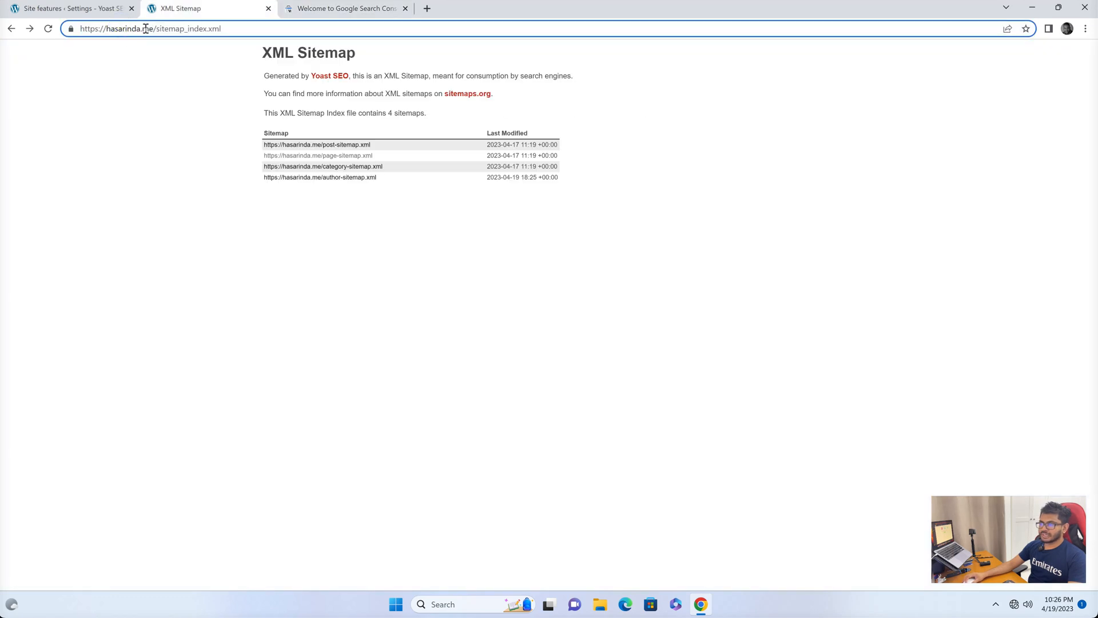
pyautogui.moveTo(152, 28); pyautogui.dragTo(106, 28)
pyautogui.hotkey('ctrl', 'c')
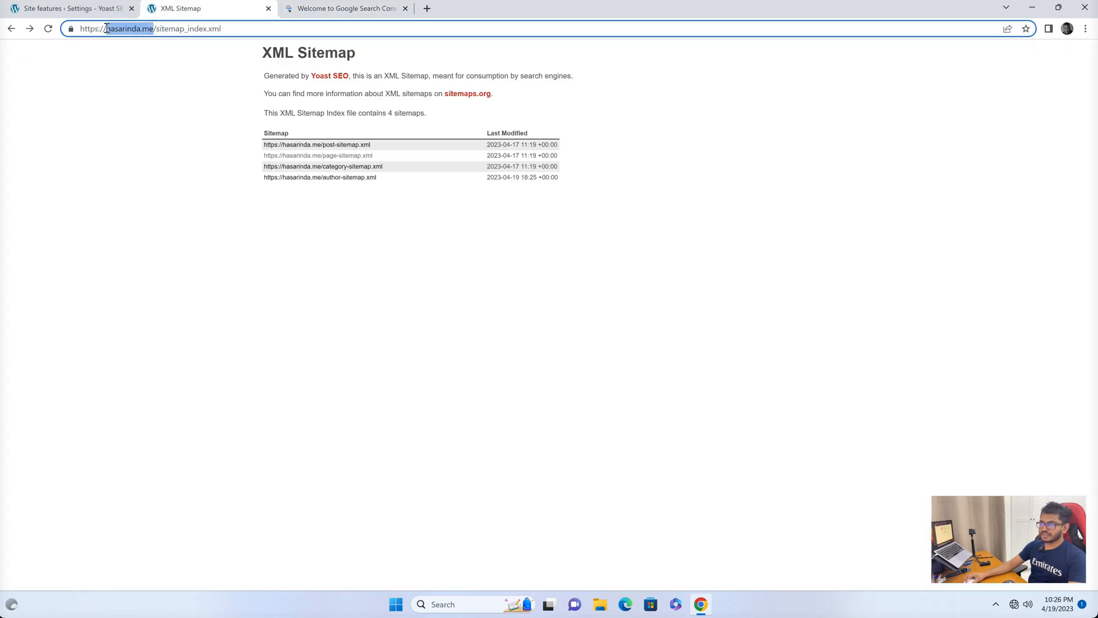
pyautogui.click(332, 9)
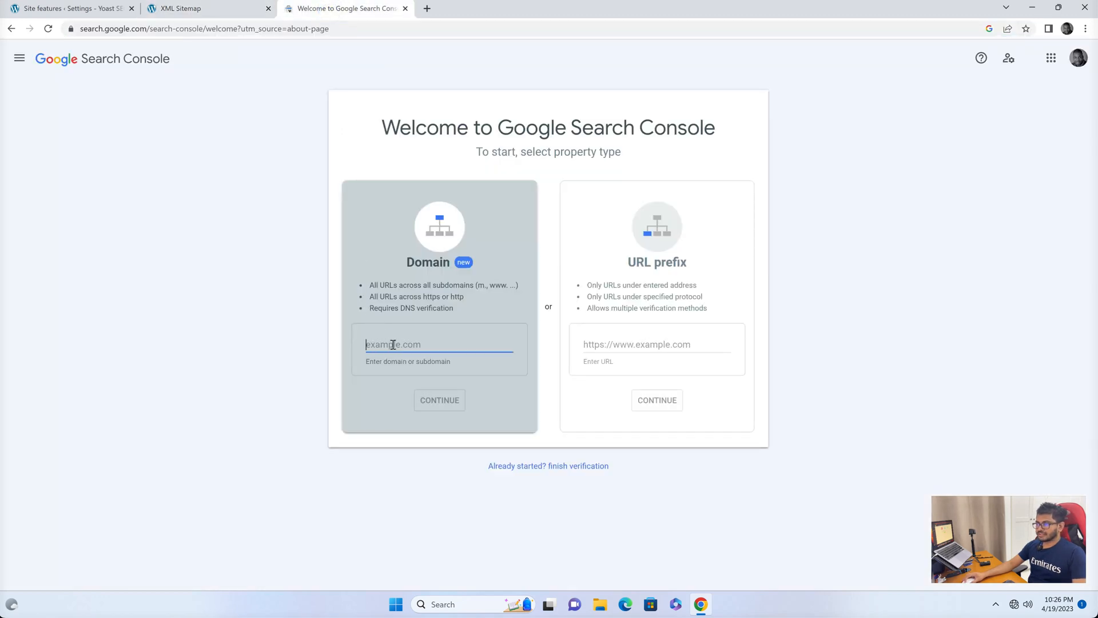
pyautogui.hotkey('ctrl', 'v')
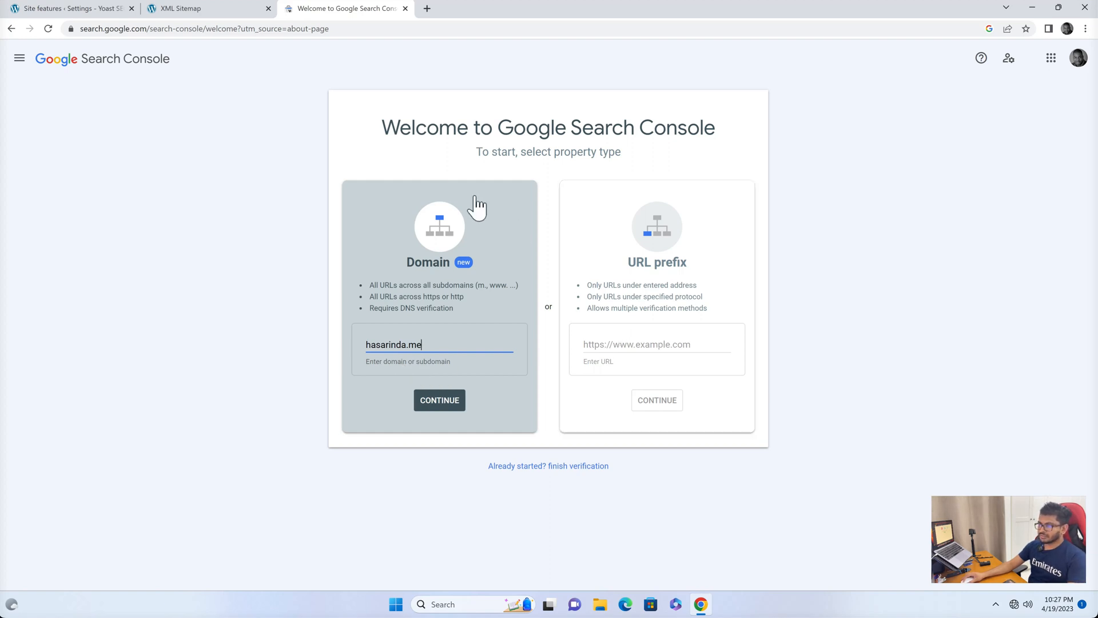
pyautogui.click(429, 401)
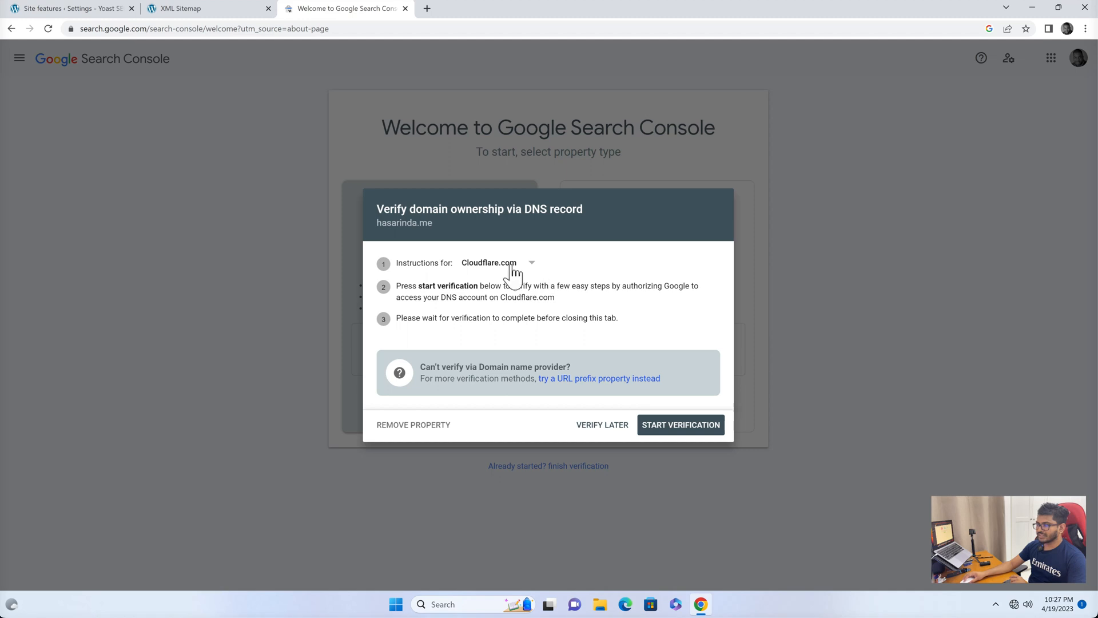
# Start DNS verification, authorize the Google TXT record in Cloudflare, and go to the new property.
pyautogui.click(671, 427)
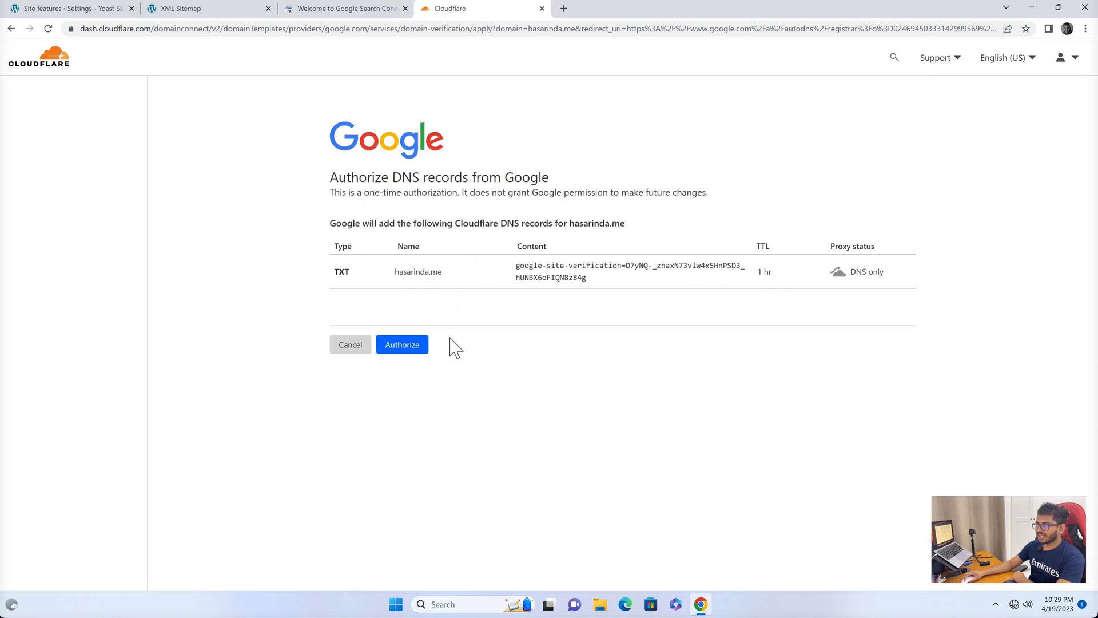
pyautogui.click(400, 350)
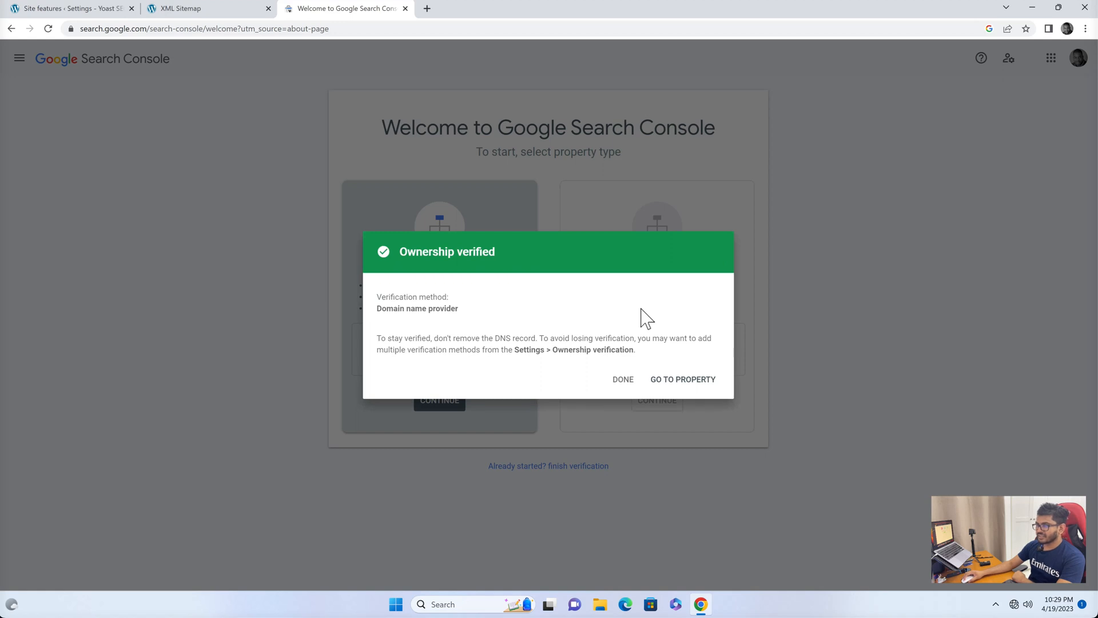
pyautogui.click(683, 379)
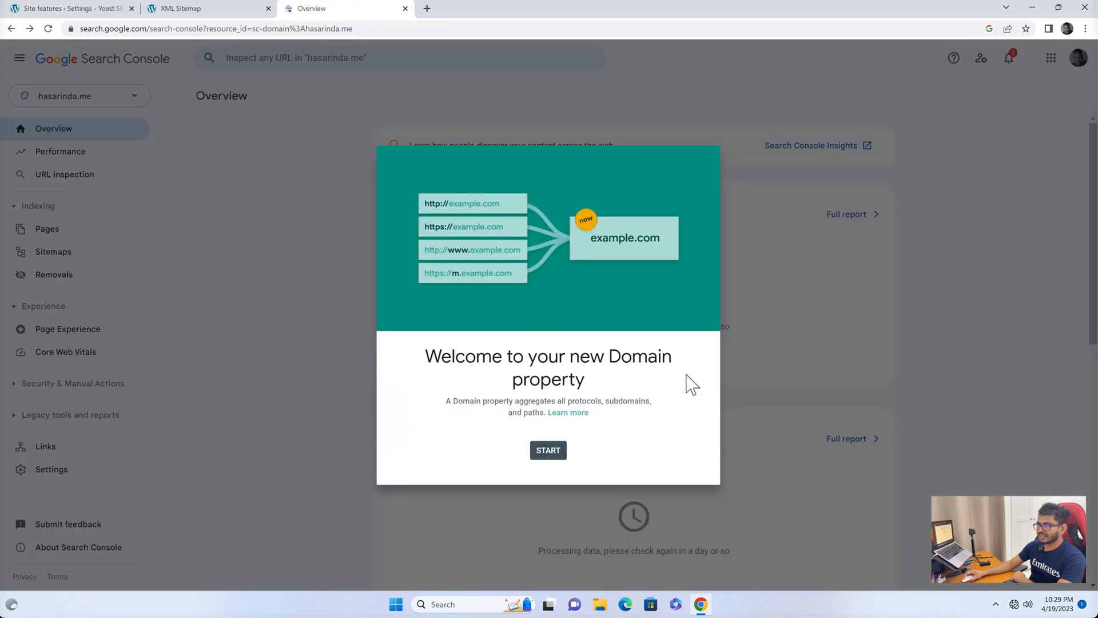
# Dismiss the welcome dialog, reselect the hasarinda.me property and open the Sitemaps report.
pyautogui.click(556, 451)
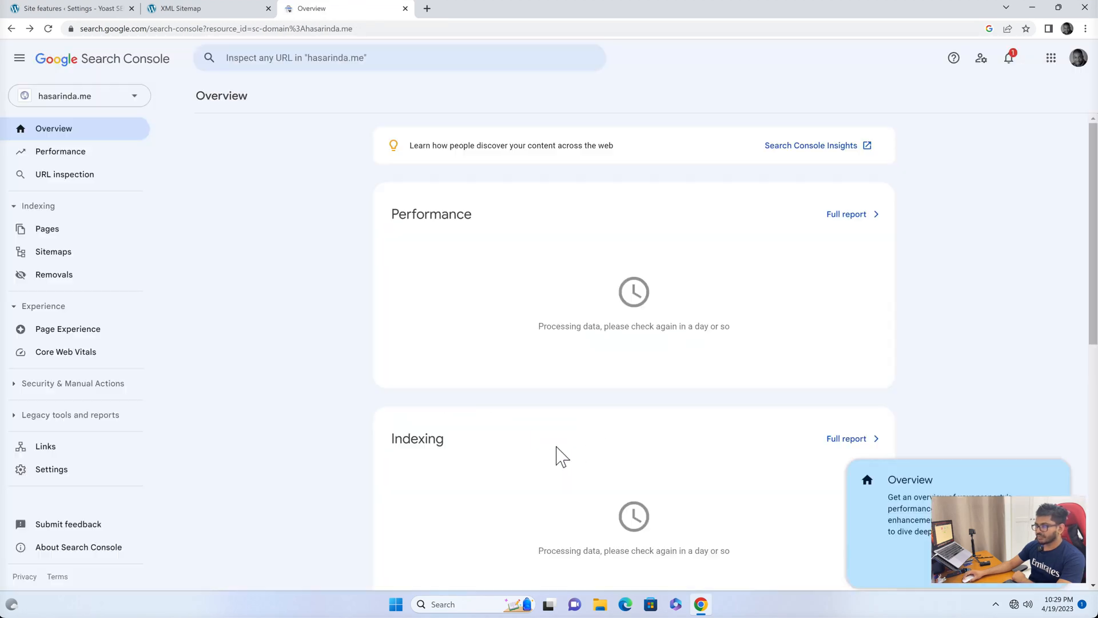
pyautogui.click(137, 98)
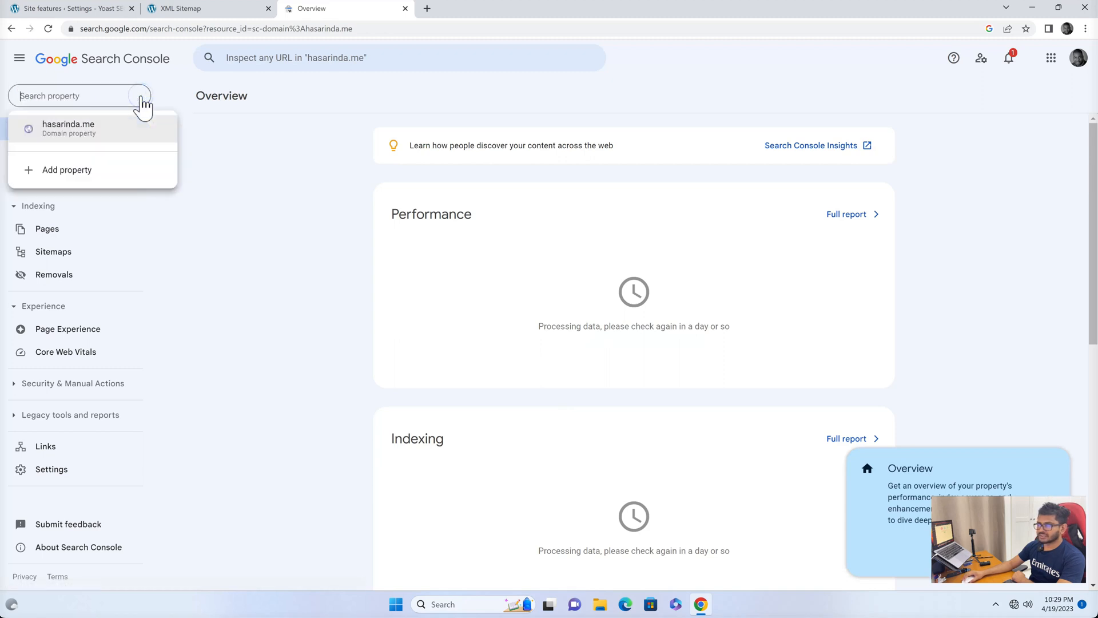
pyautogui.click(247, 126)
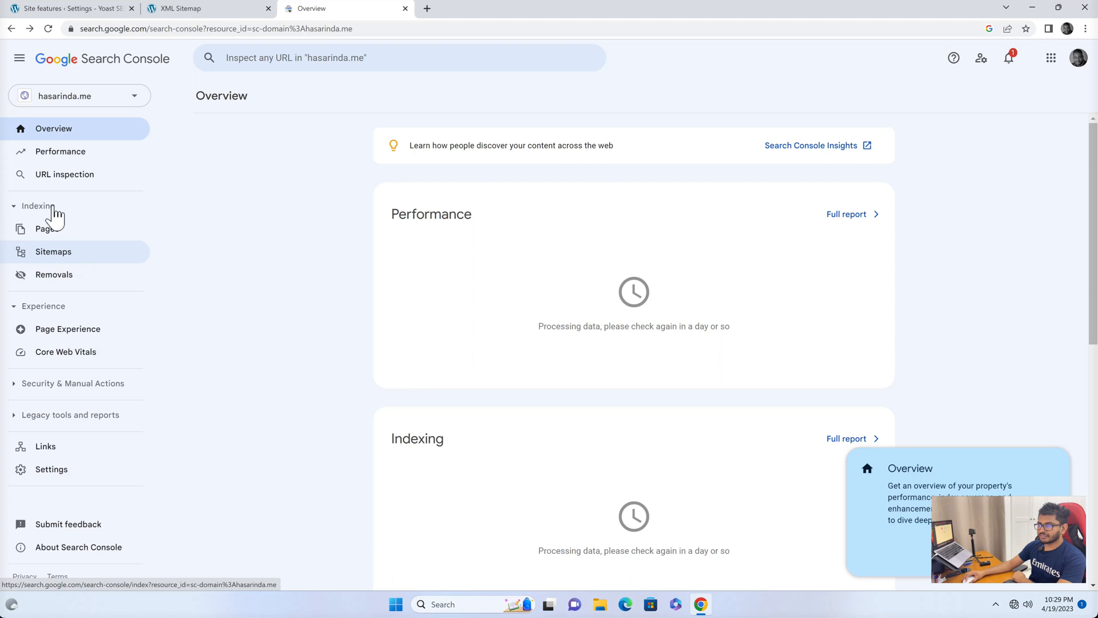
pyautogui.click(52, 253)
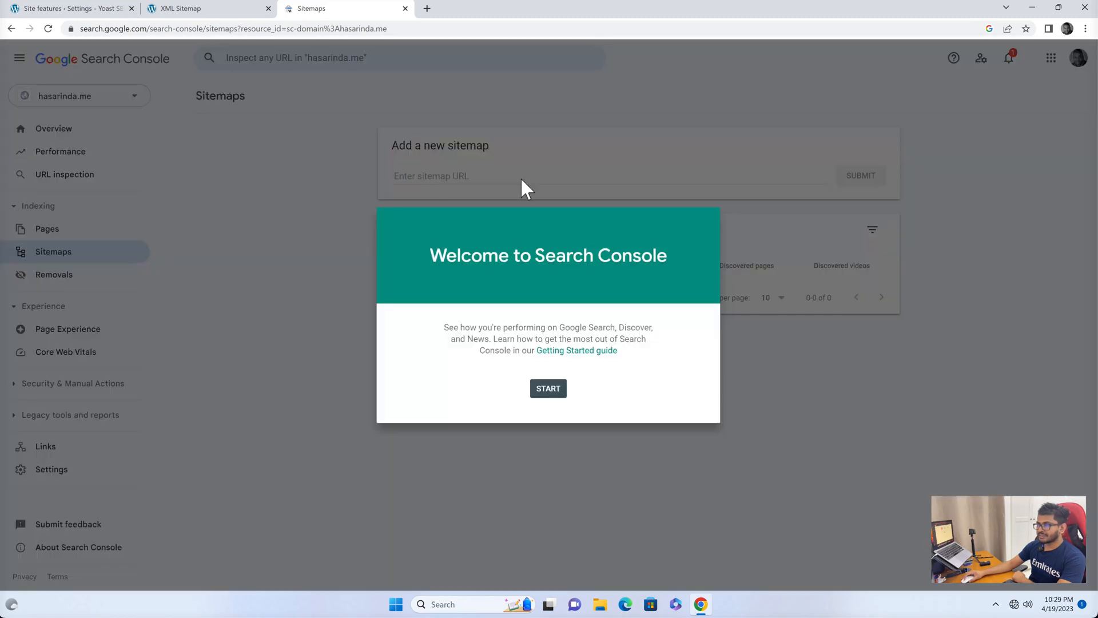
pyautogui.click(550, 392)
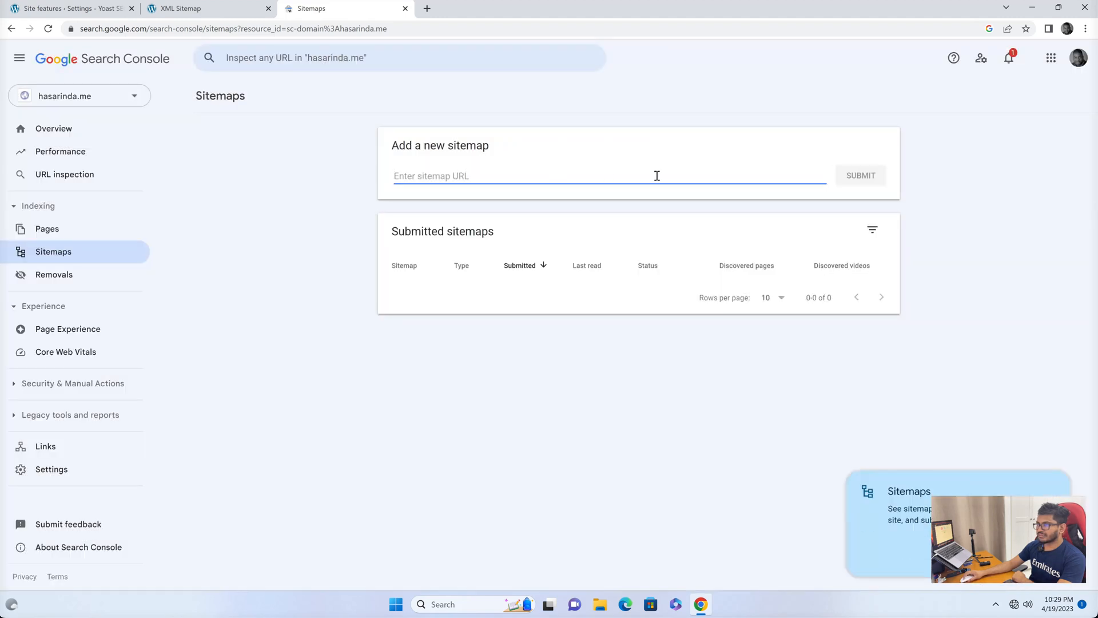
# Copy the sitemap index URL from the XML Sitemap tab, paste it as a new sitemap in Search Console and submit it.
pyautogui.click(206, 8)
pyautogui.moveTo(226, 26); pyautogui.dragTo(80, 29)
pyautogui.hotkey('ctrl', 'c')
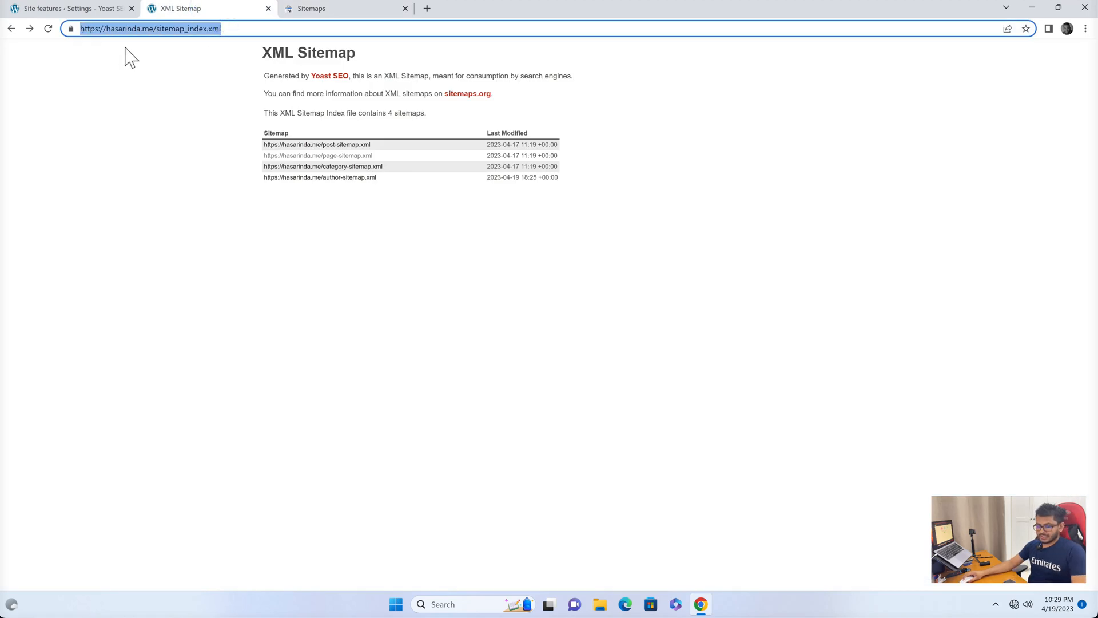
pyautogui.click(322, 8)
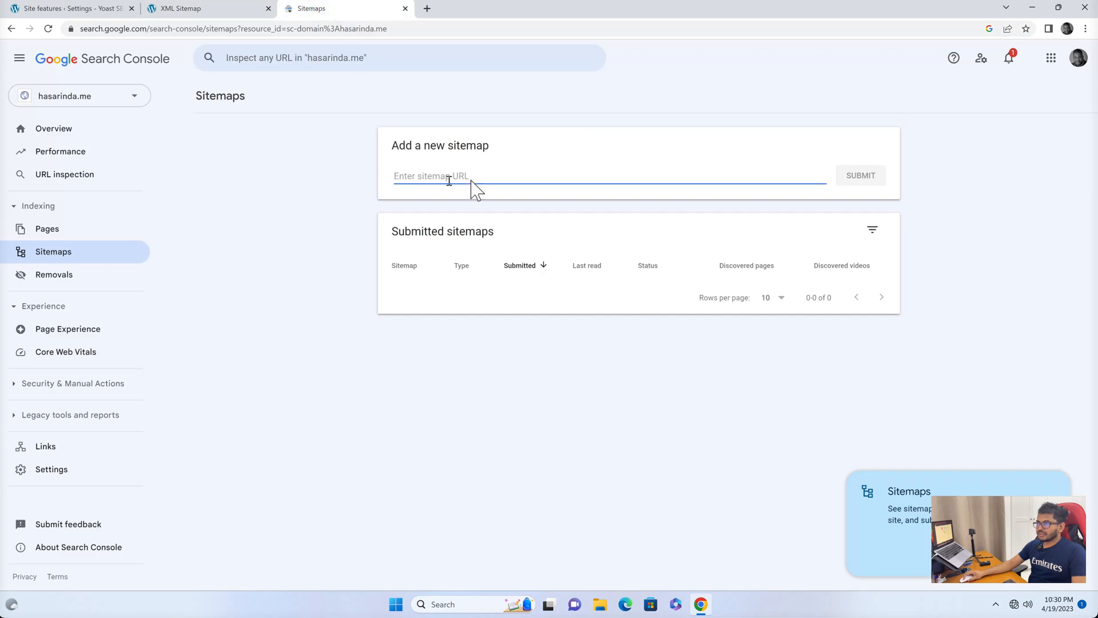
pyautogui.hotkey('ctrl', 'v')
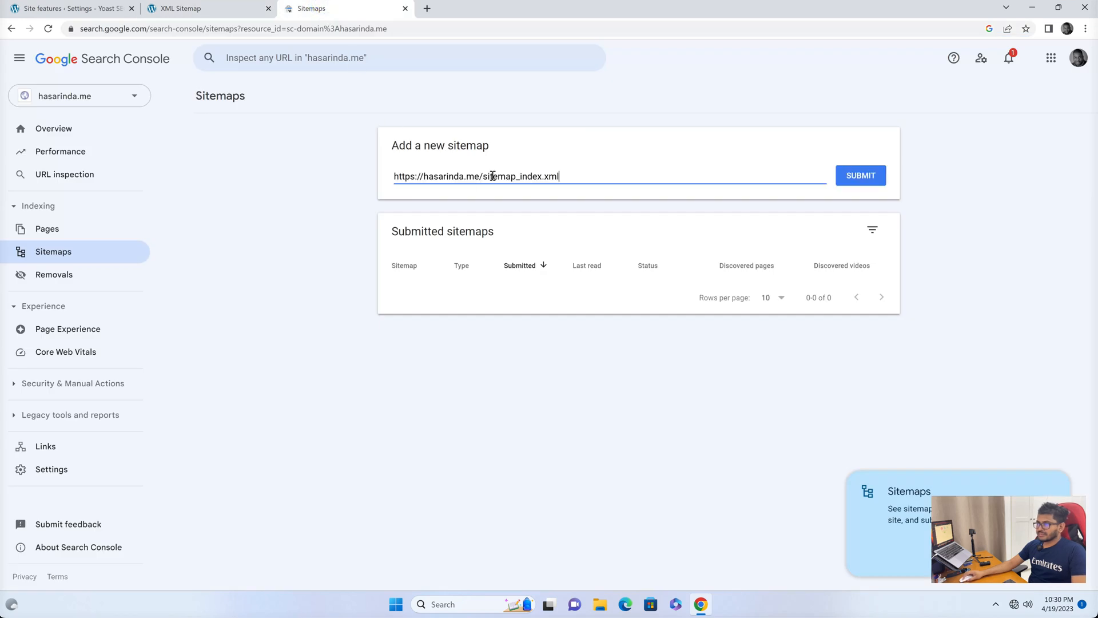
pyautogui.click(861, 183)
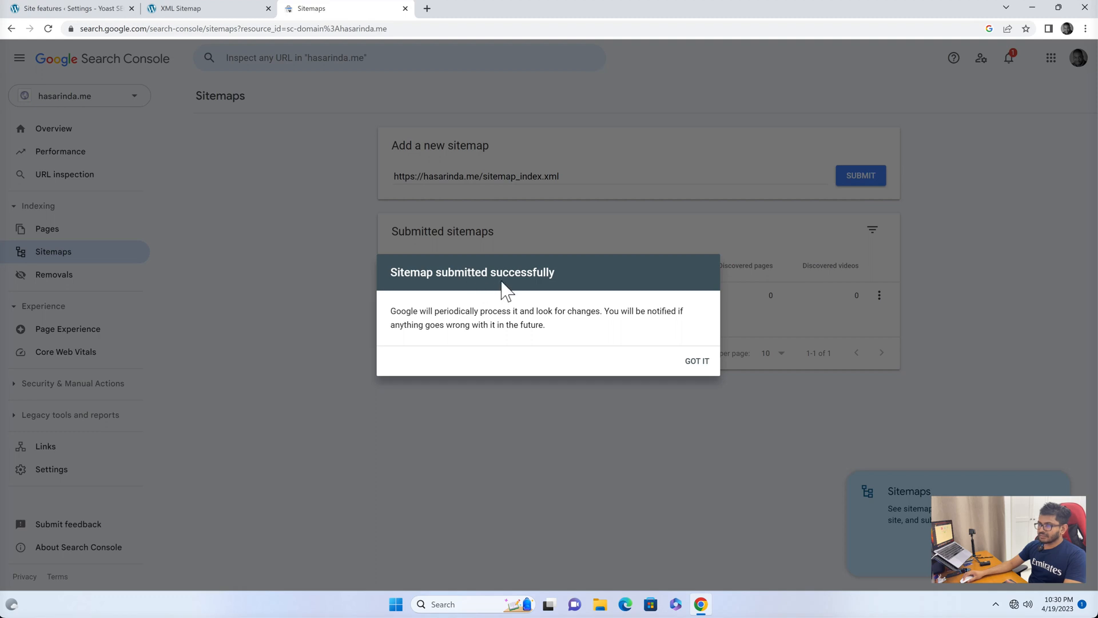
pyautogui.click(694, 361)
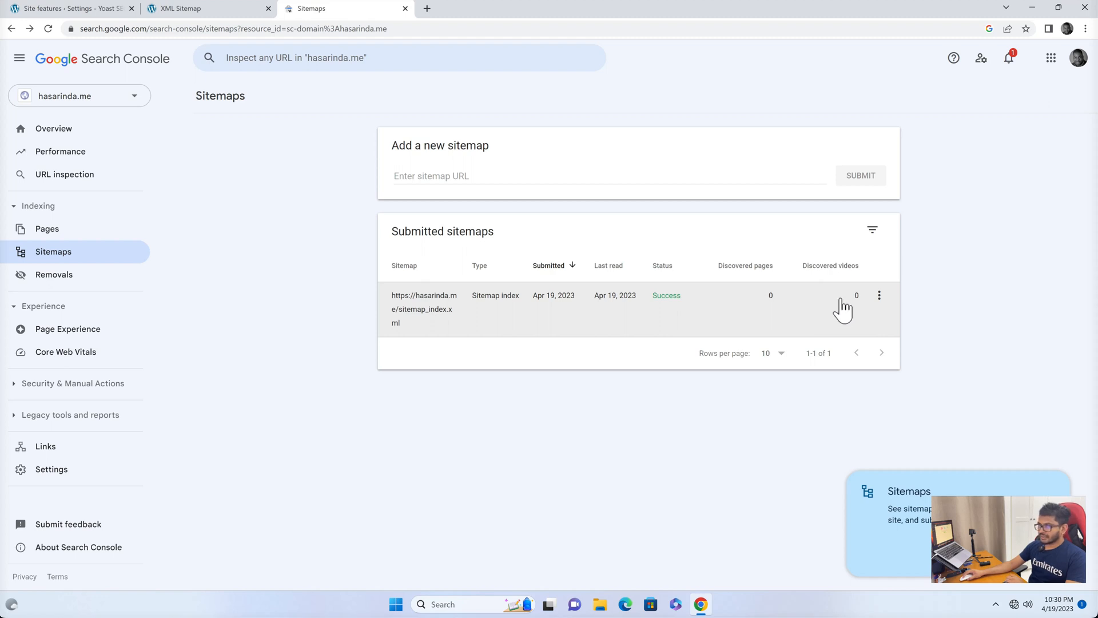
# Open the submitted sitemap index's details and return to the Sitemaps list.
pyautogui.click(434, 314)
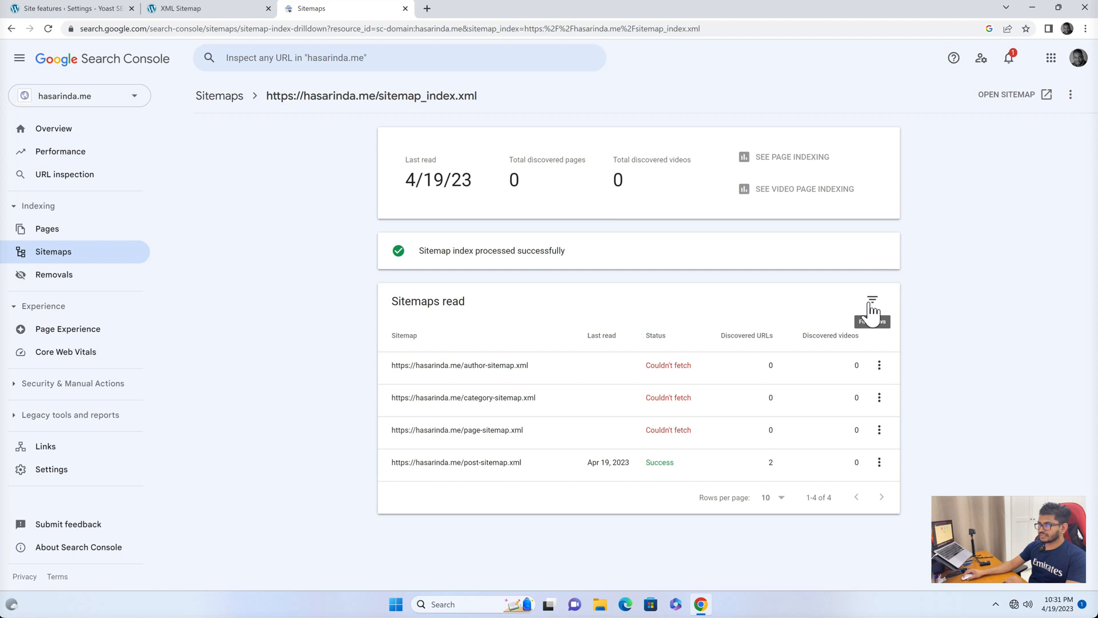
pyautogui.click(228, 98)
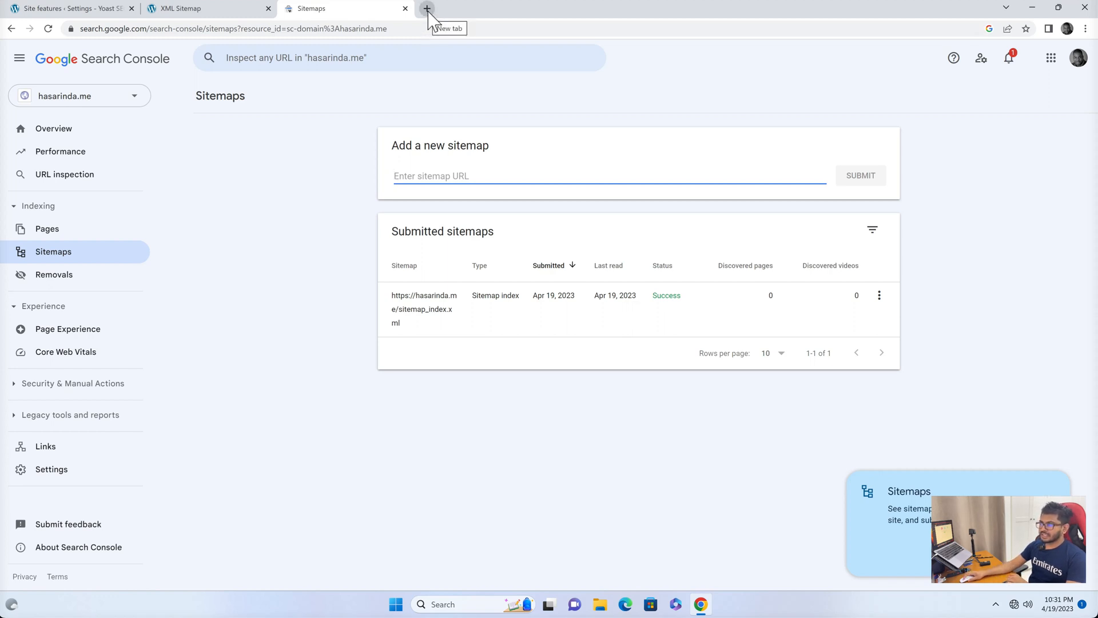
# In a new tab, search Google for bing search console and open Bing Webmaster Tools.
pyautogui.click(428, 10)
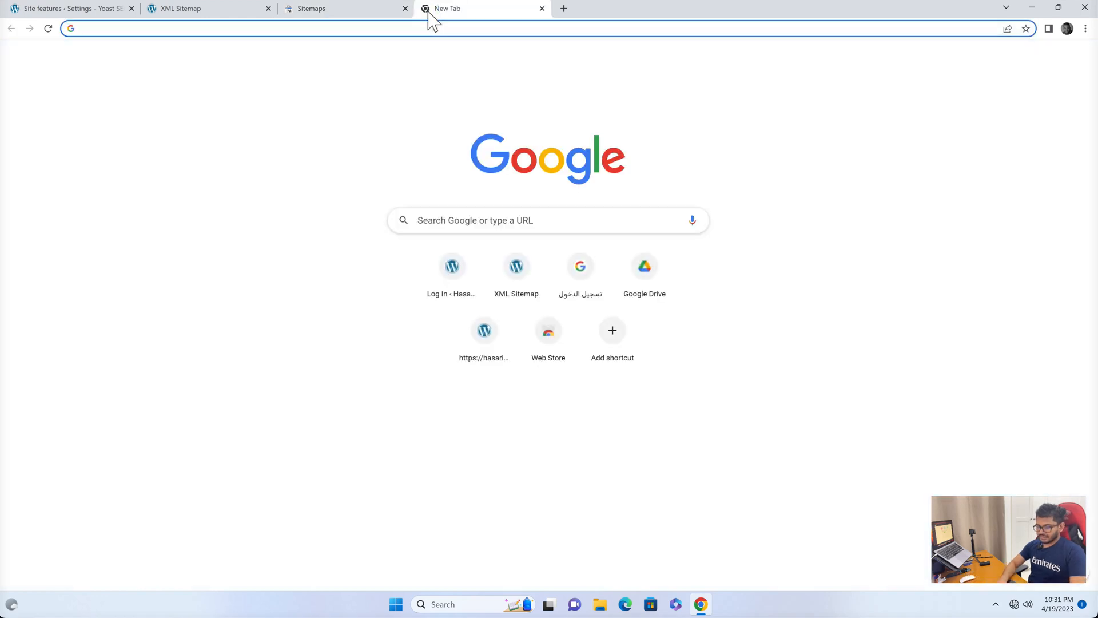
pyautogui.write('bing')
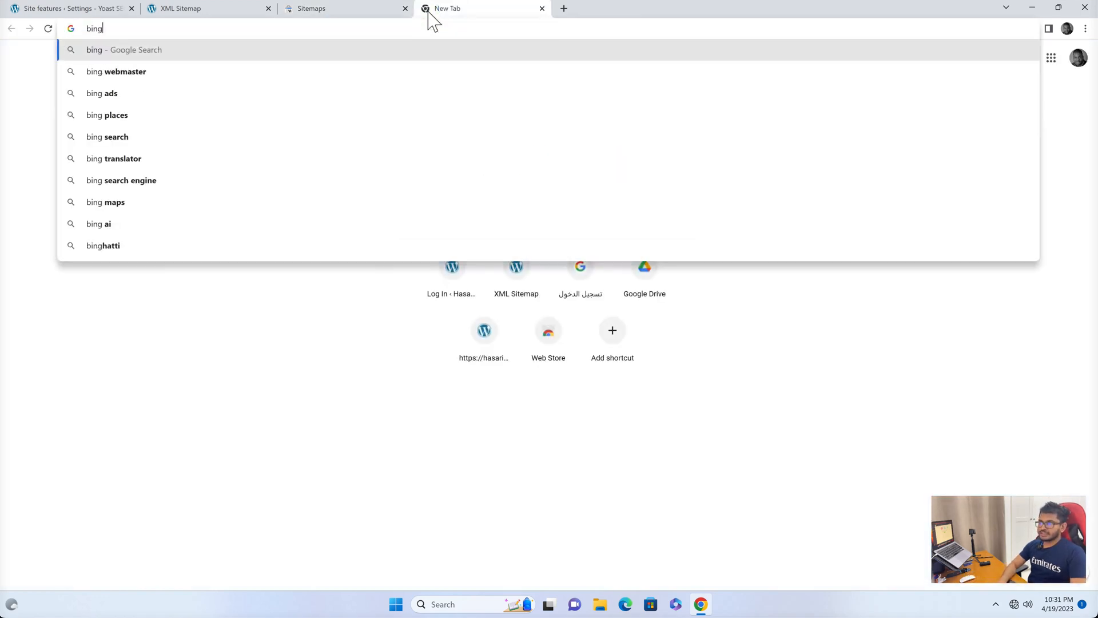
pyautogui.write(' s')
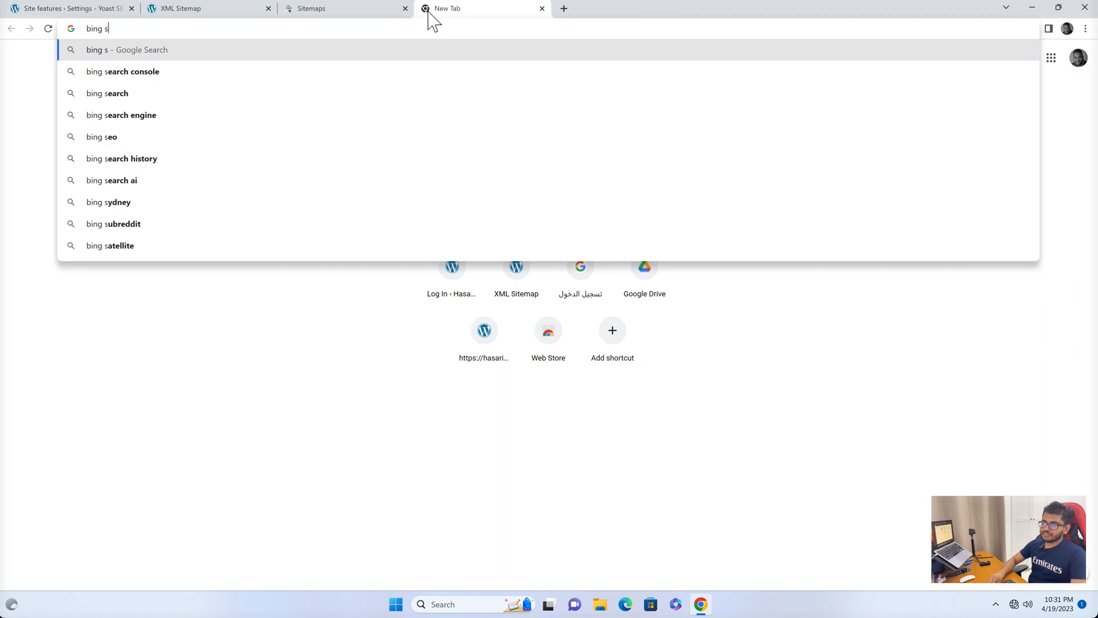
pyautogui.press('Down')
pyautogui.press('Return')
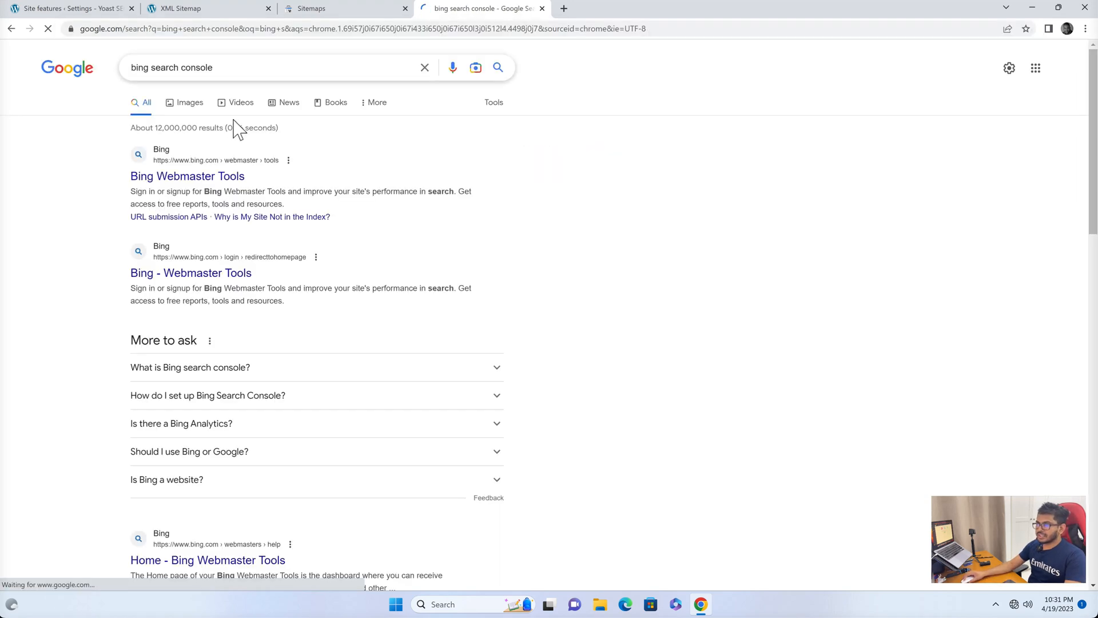
pyautogui.click(192, 177)
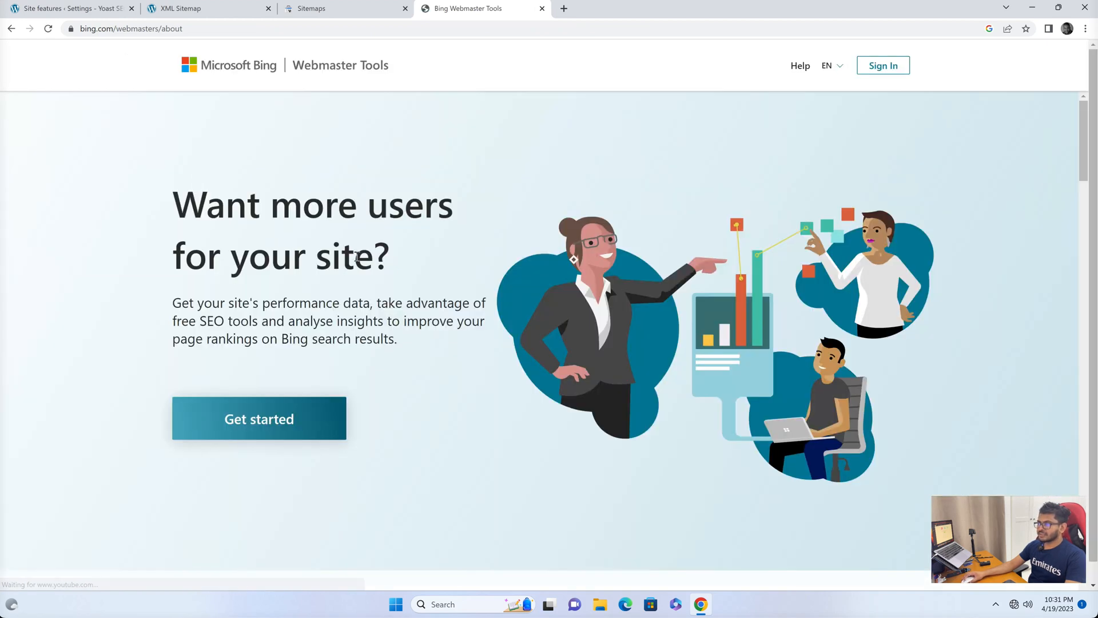
# Get started and import the site from Google Search Console, signing in with the Google account and allowing access.
pyautogui.click(277, 419)
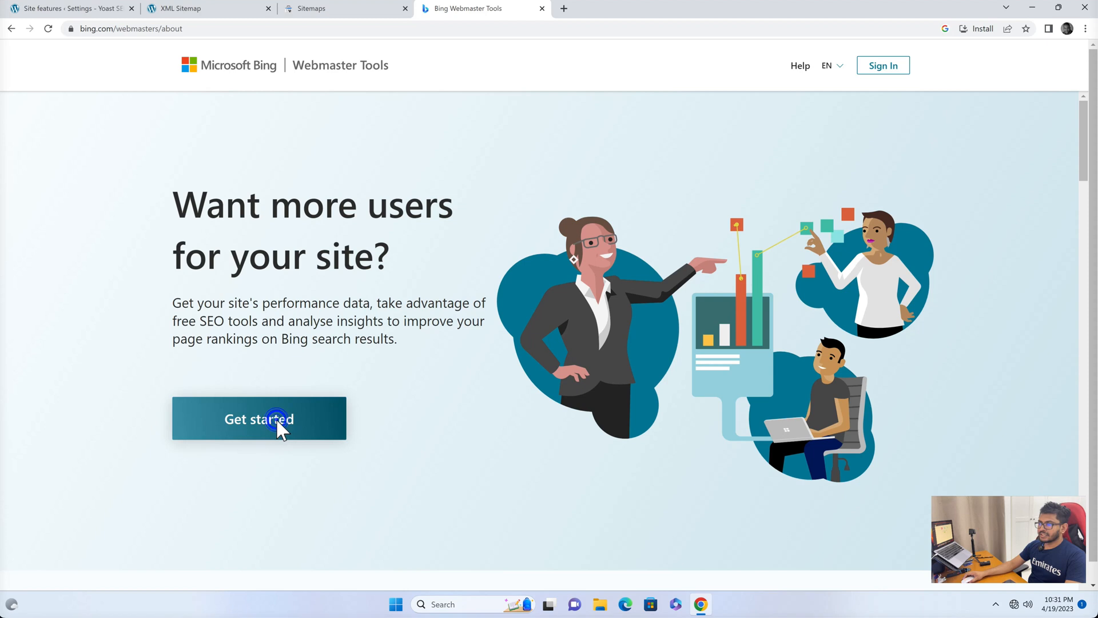
pyautogui.click(504, 341)
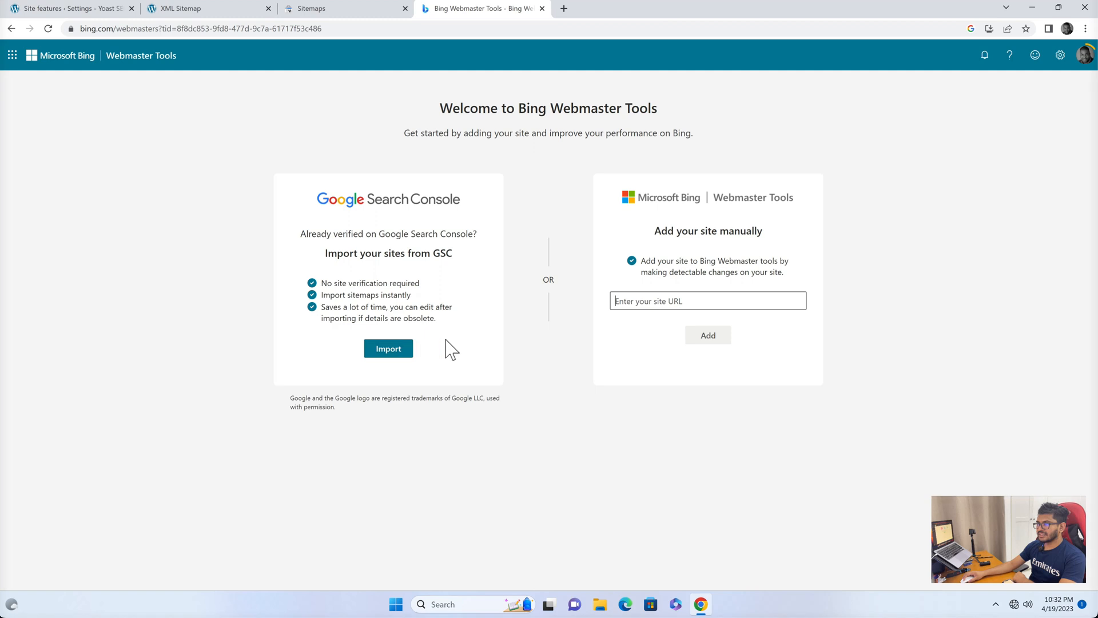
pyautogui.click(389, 348)
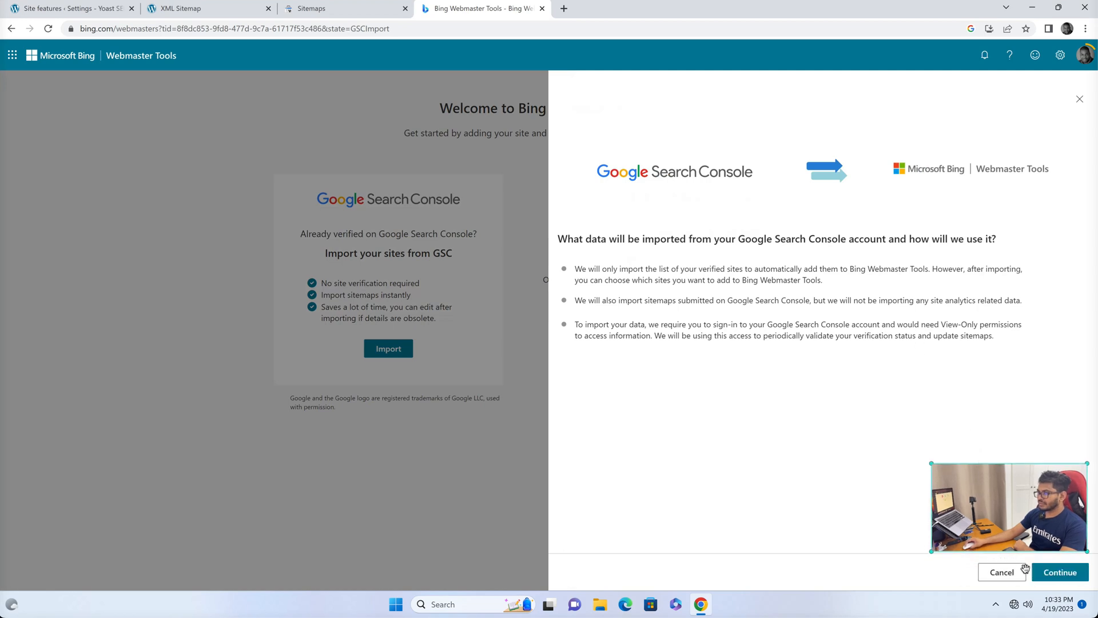
pyautogui.click(1057, 579)
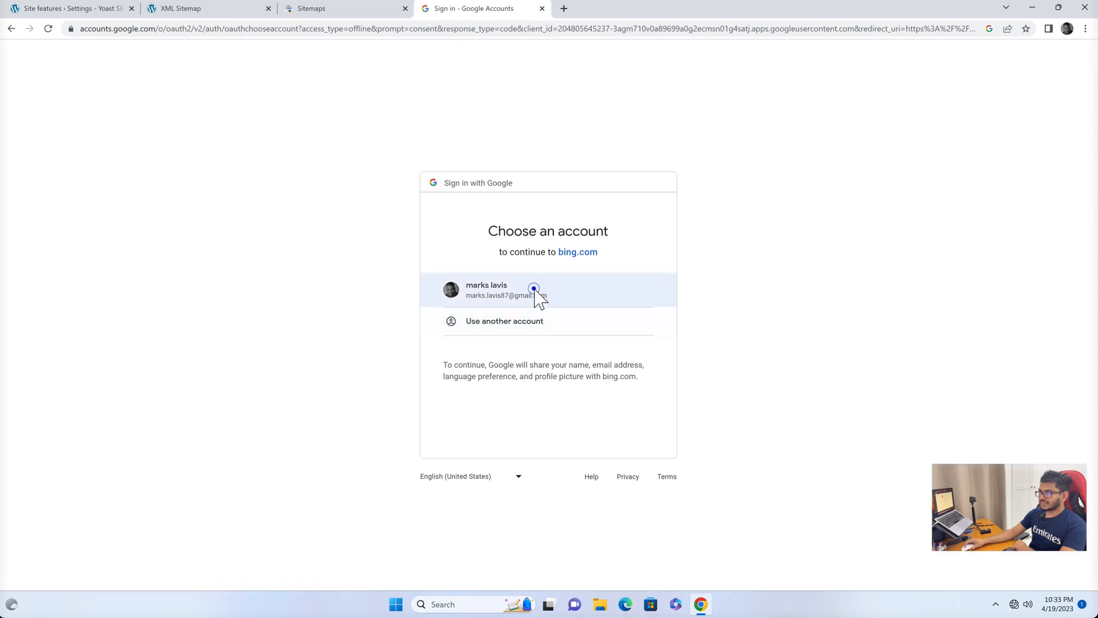
pyautogui.click(535, 296)
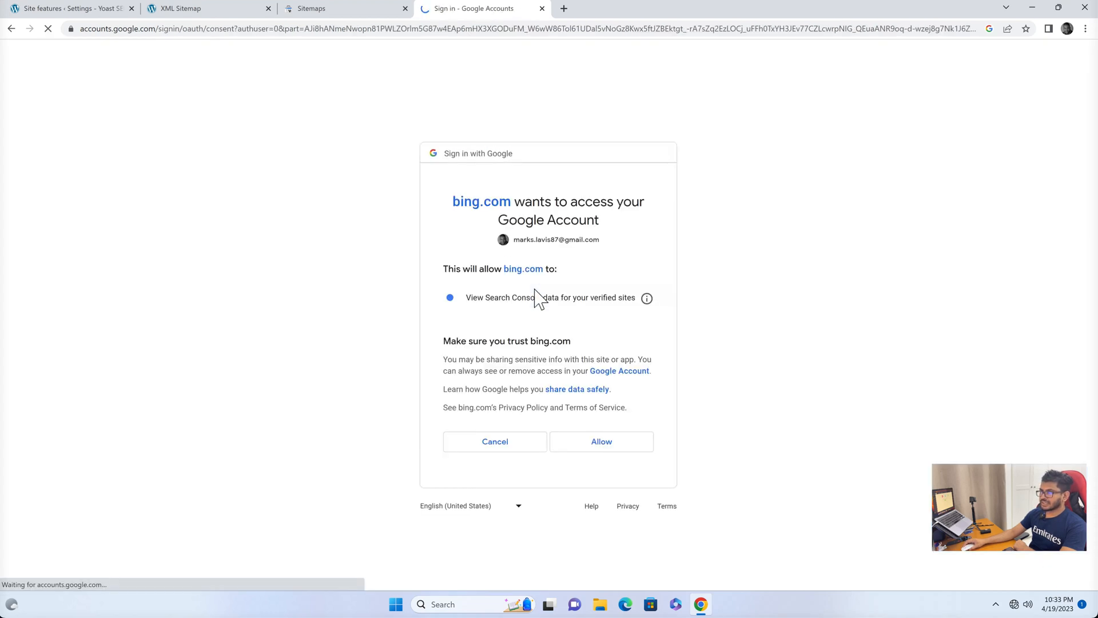
pyautogui.click(593, 440)
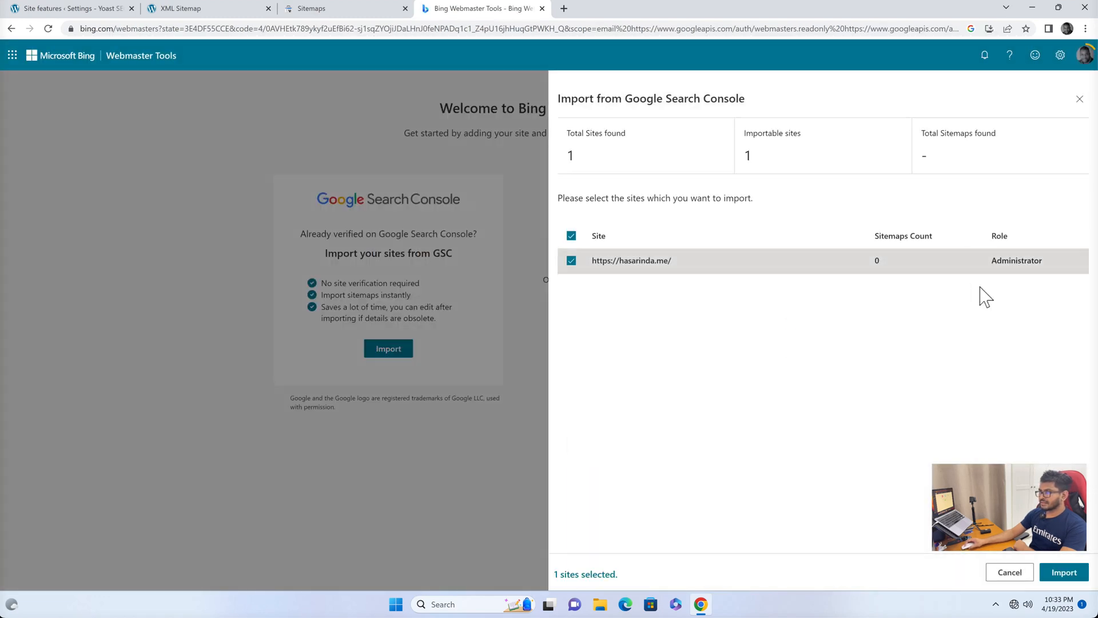
pyautogui.click(1061, 574)
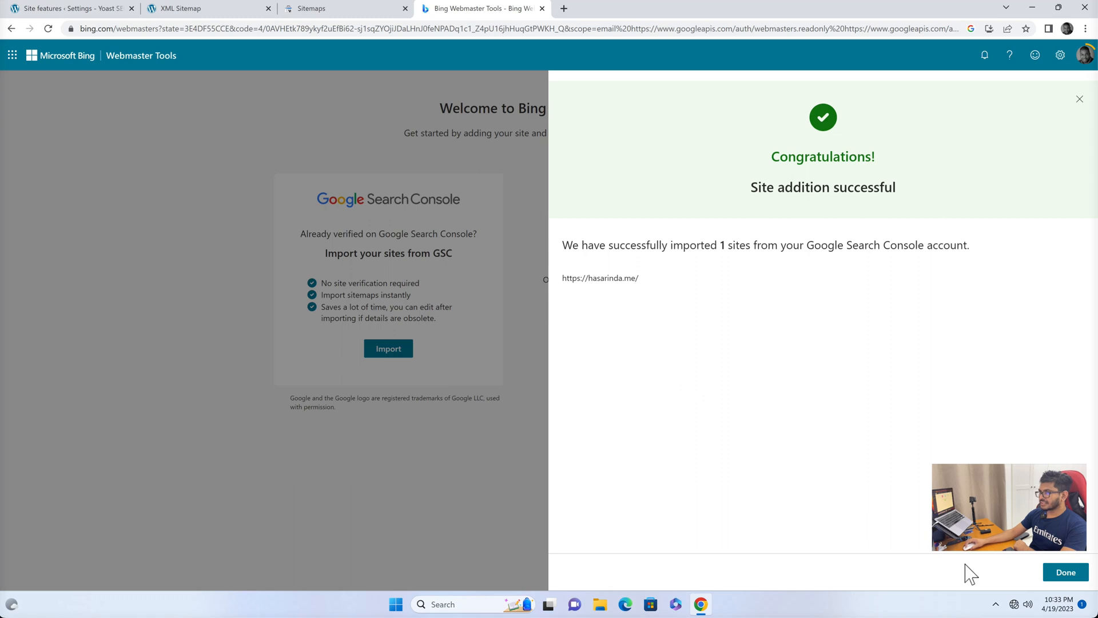
pyautogui.click(1063, 575)
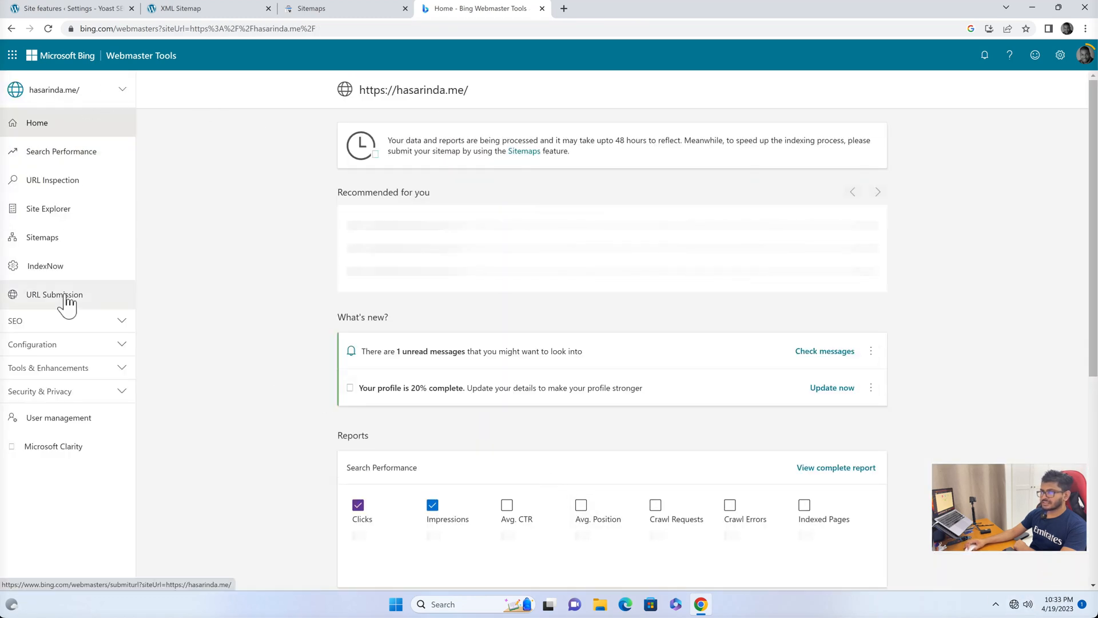
pyautogui.click(53, 240)
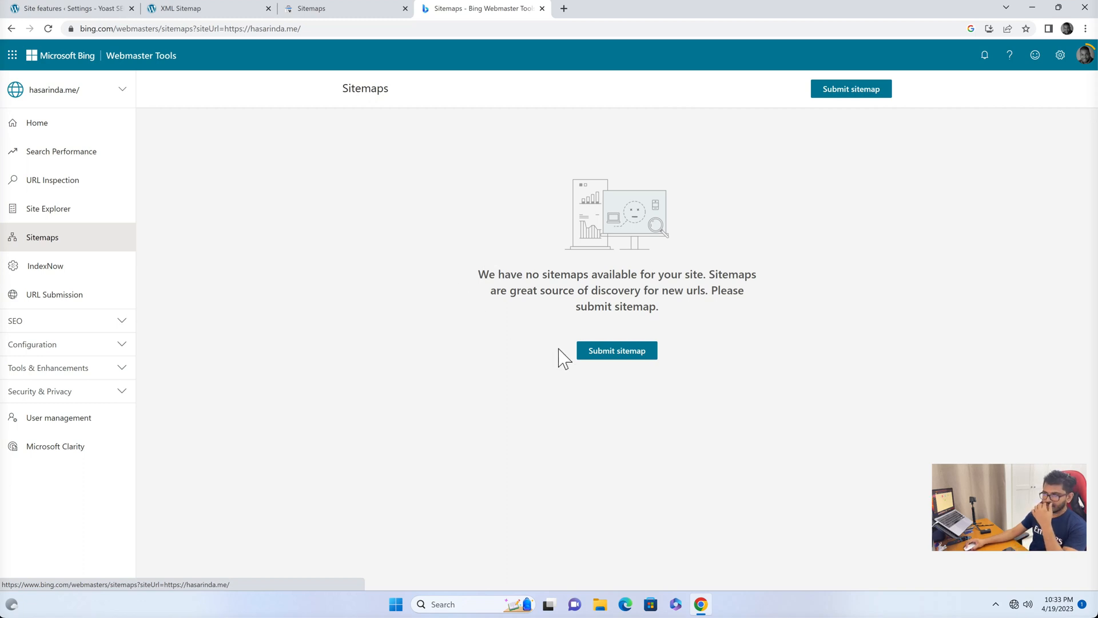
pyautogui.click(606, 355)
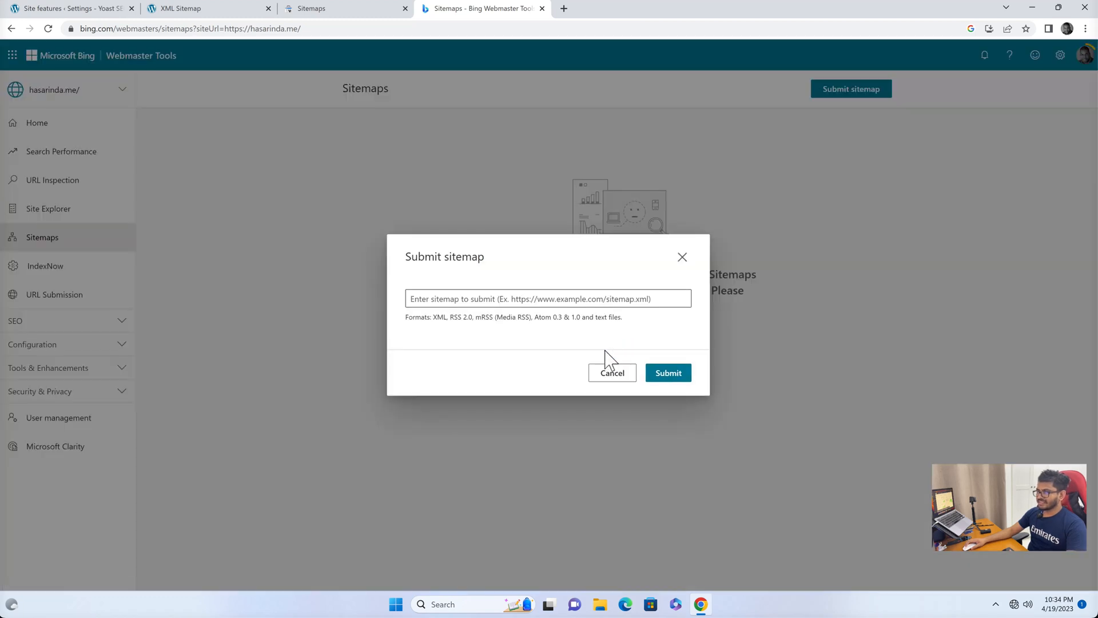
pyautogui.click(204, 12)
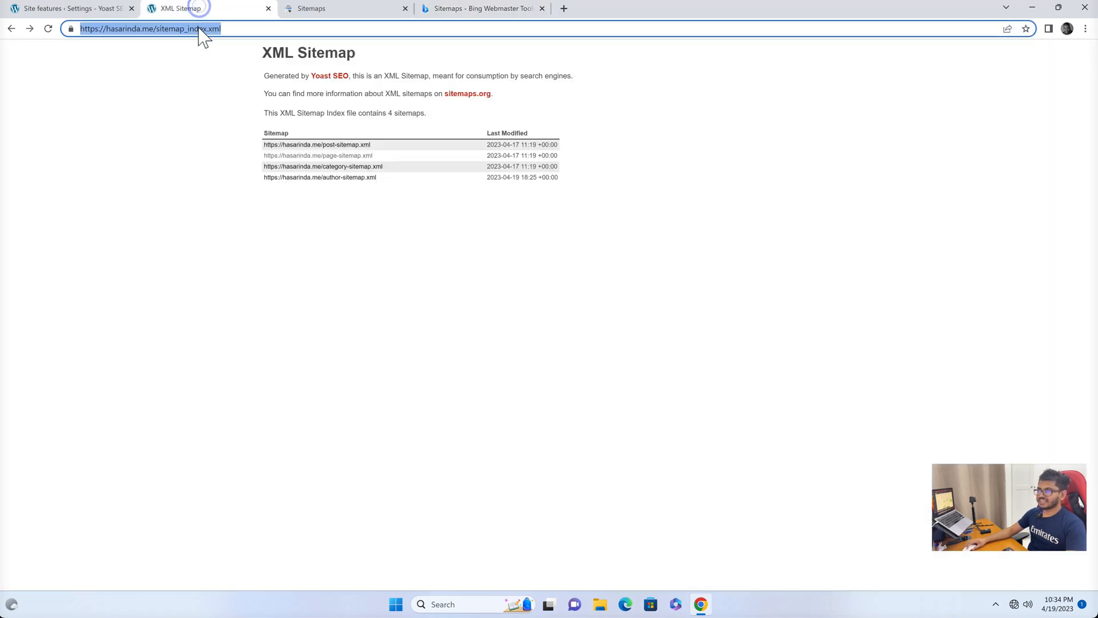
pyautogui.click(458, 10)
pyautogui.click(481, 300)
pyautogui.write('https://hasarinda.me/sitemap_index.xml')
pyautogui.press('Return')
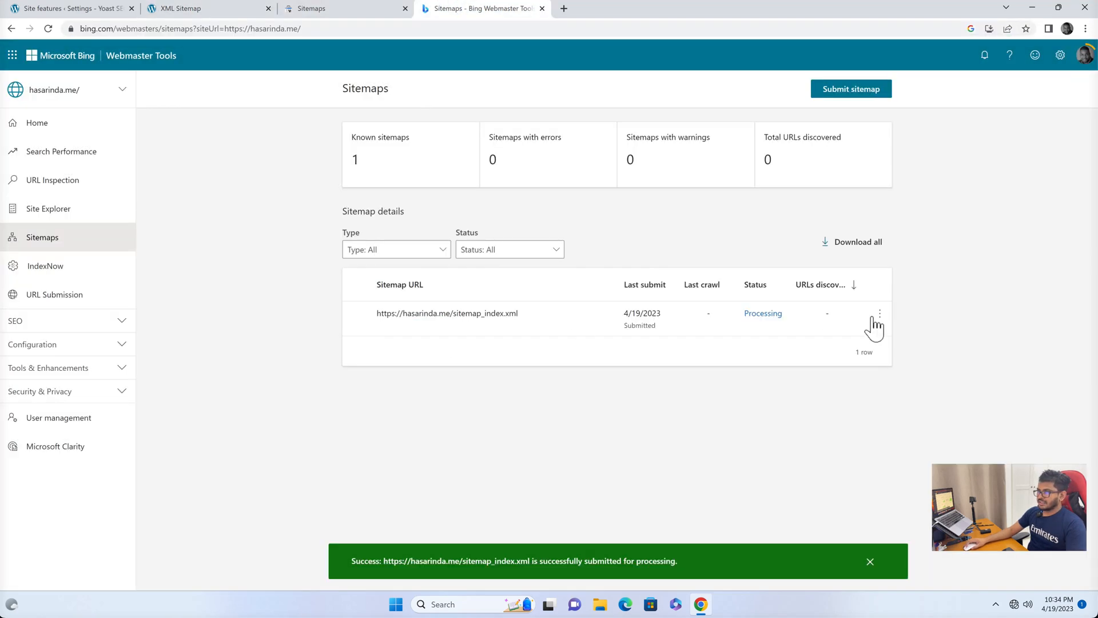